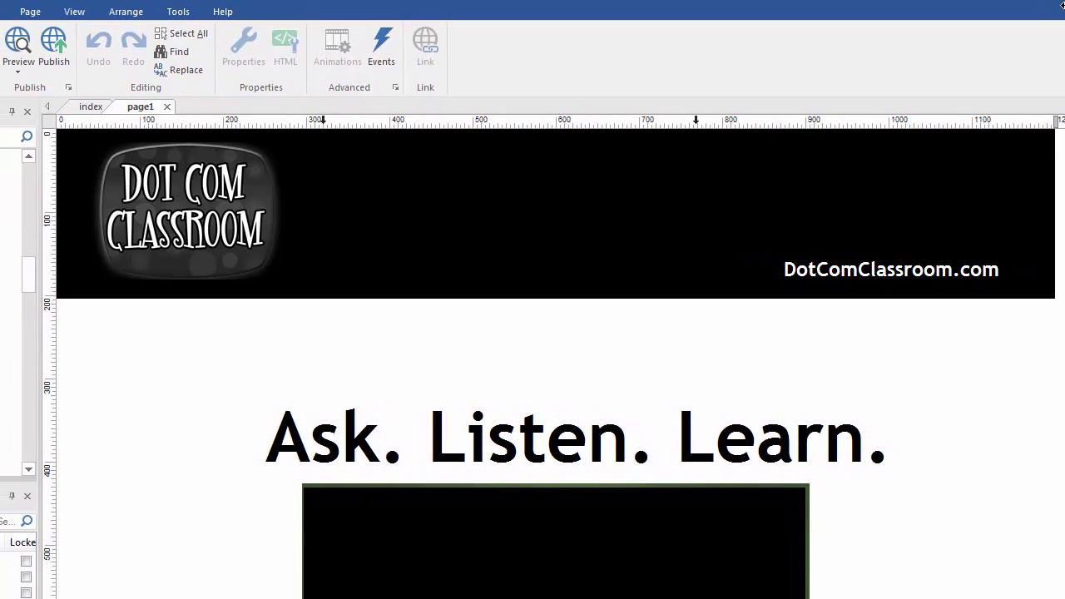
# - Review the page's 768 and 320 breakpoints and turn off including 'min-width' in the CSS3 media queries
pyautogui.click(30, 11)
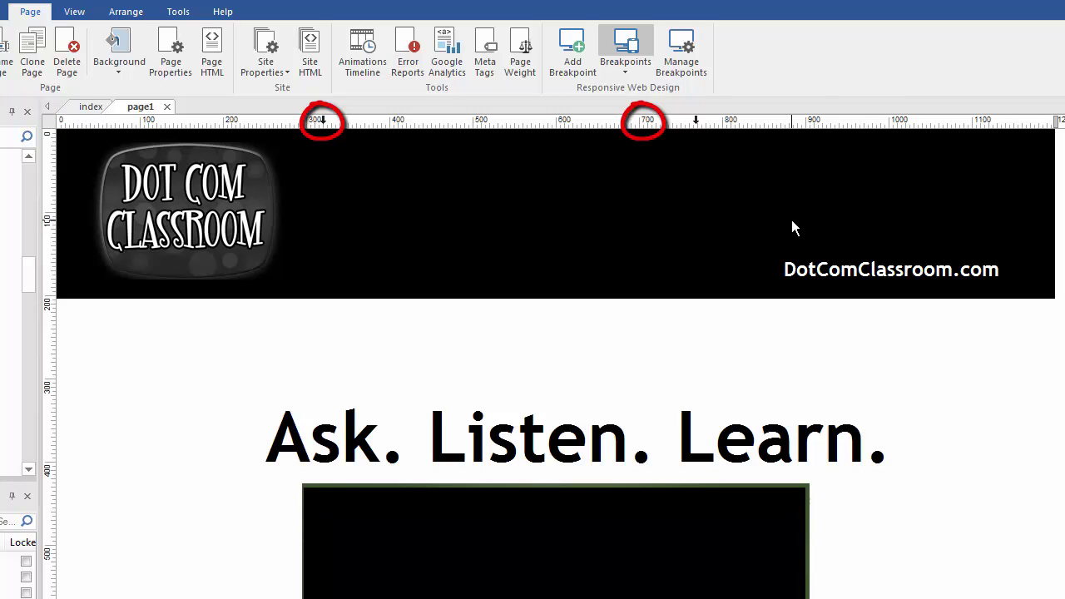
pyautogui.click(681, 49)
pyautogui.moveTo(672, 305); pyautogui.dragTo(674, 212)
pyautogui.click(495, 279)
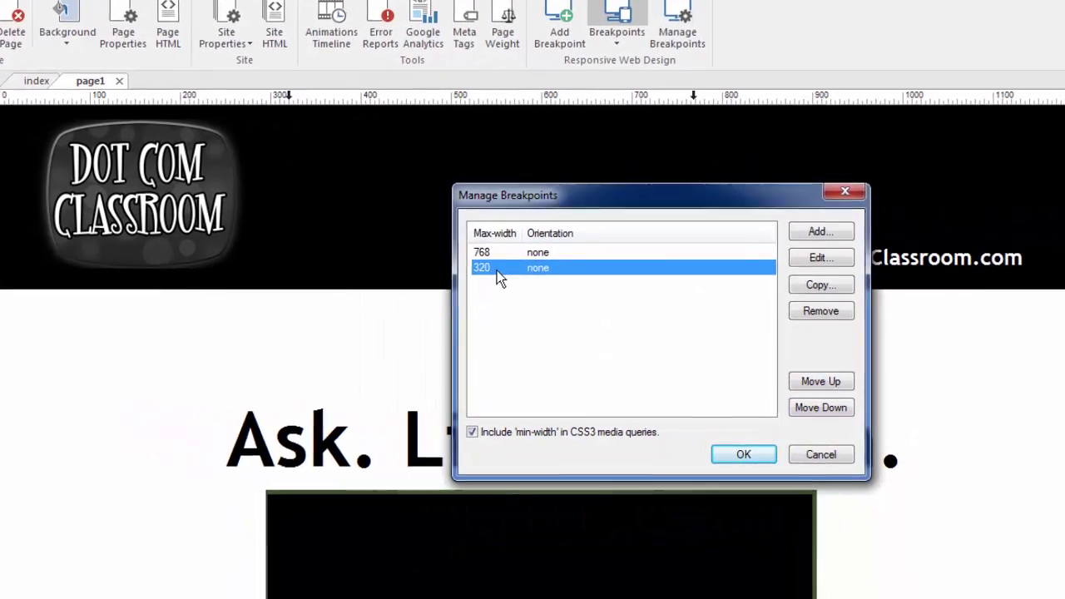
pyautogui.press('Up')
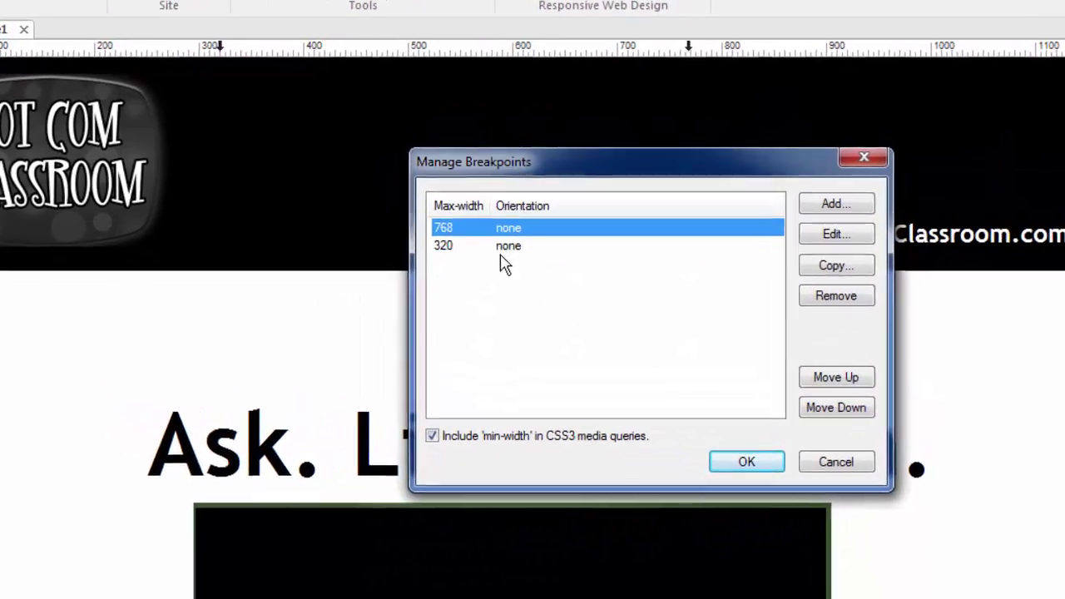
pyautogui.click(492, 243)
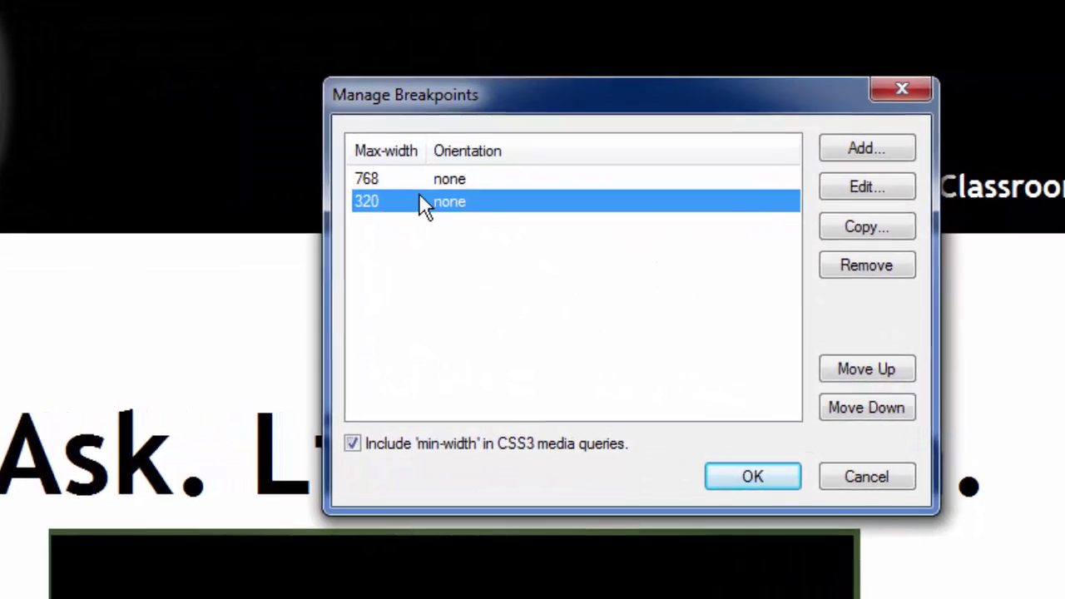
pyautogui.click(416, 178)
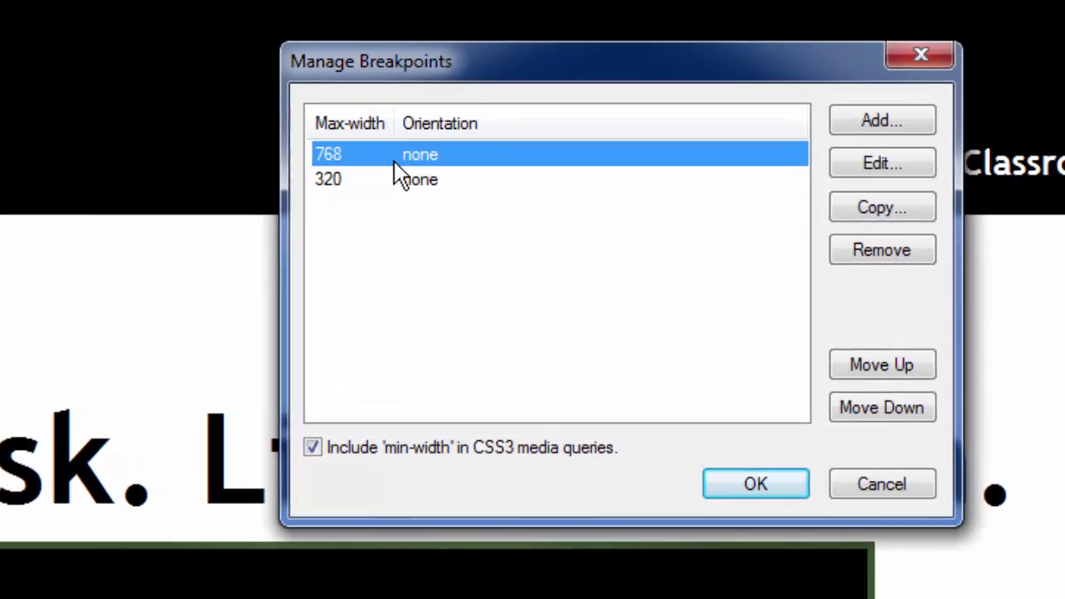
pyautogui.moveTo(462, 51); pyautogui.dragTo(462, 20)
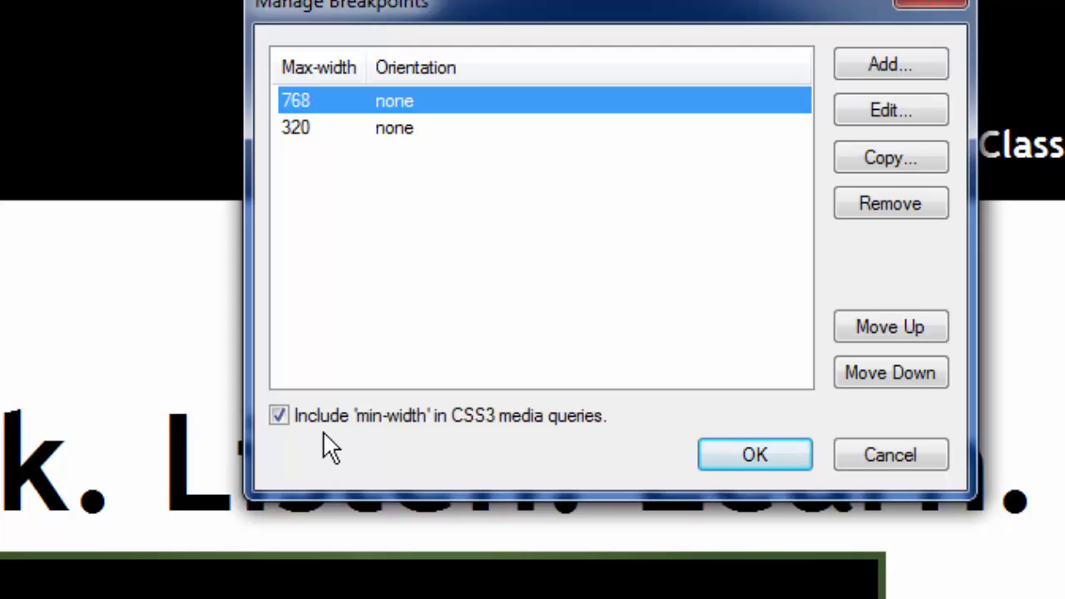
pyautogui.click(279, 415)
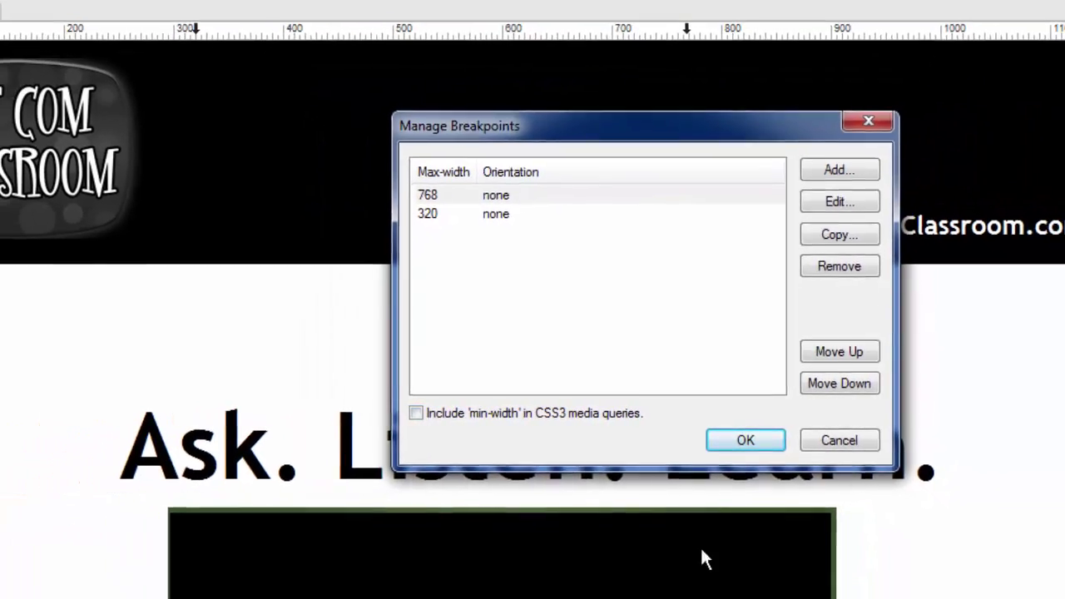
pyautogui.click(740, 439)
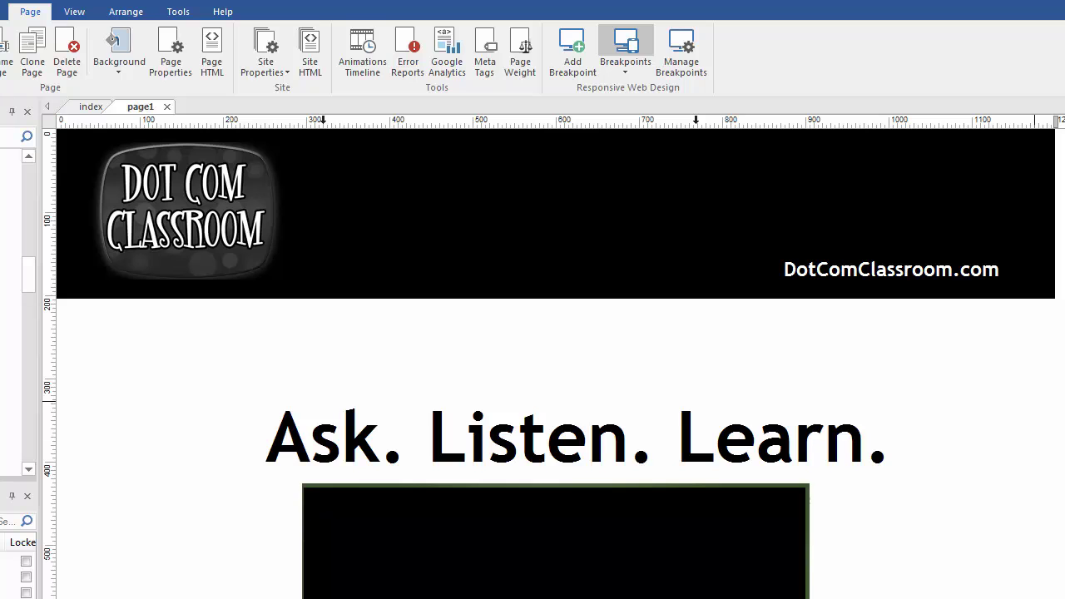
# - Preview page1 in the browser and narrow its window in stages to examine the tablet and phone layouts
pyautogui.click(1062, 25)
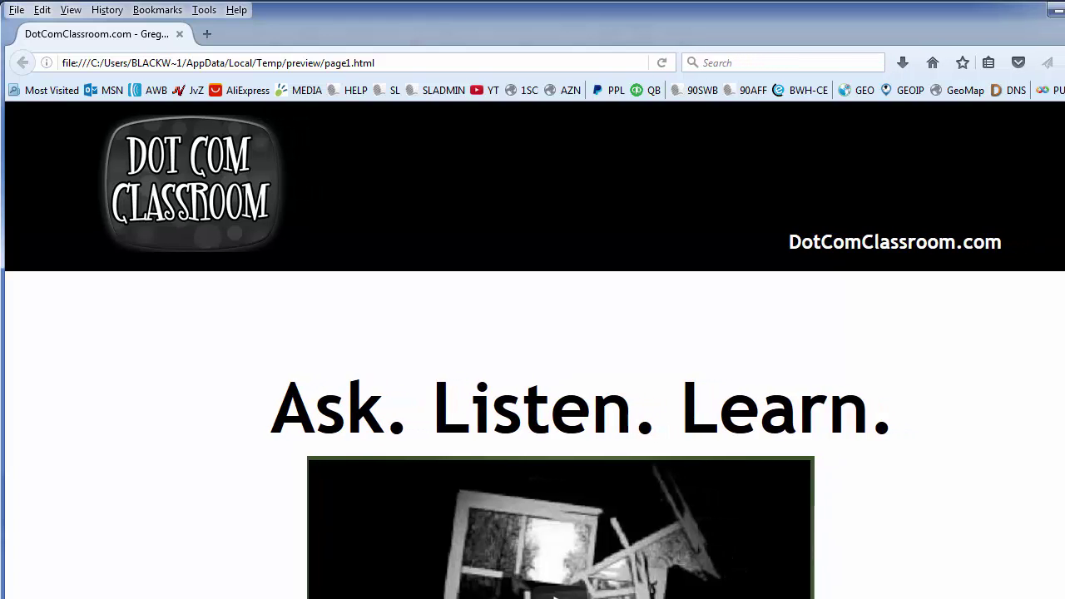
pyautogui.moveTo(1064, 263); pyautogui.dragTo(1058, 263)
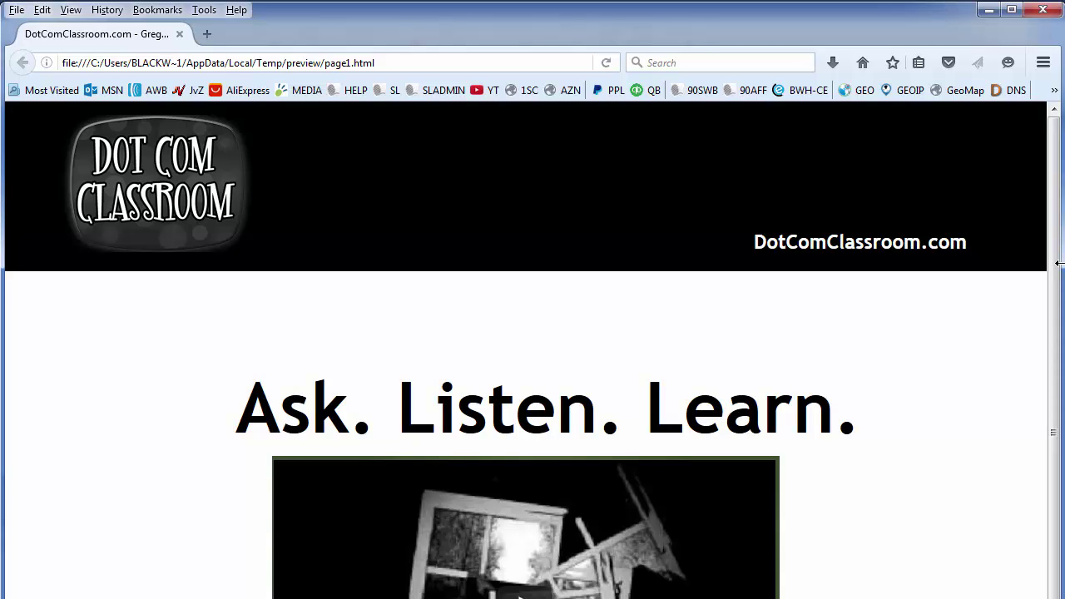
pyautogui.moveTo(1058, 263); pyautogui.dragTo(1059, 263)
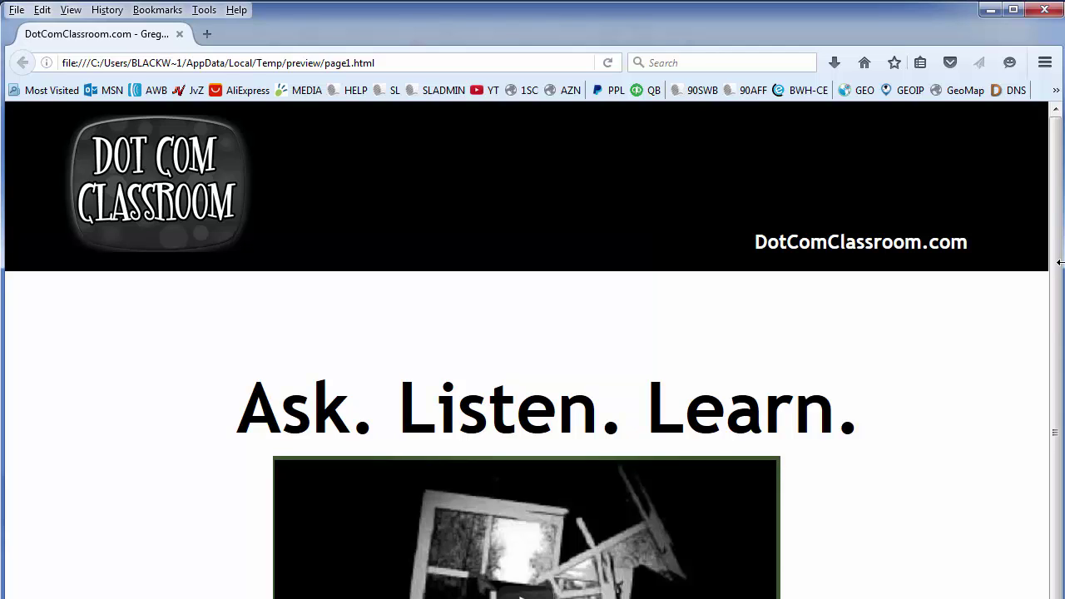
pyautogui.moveTo(1059, 263); pyautogui.dragTo(1059, 297)
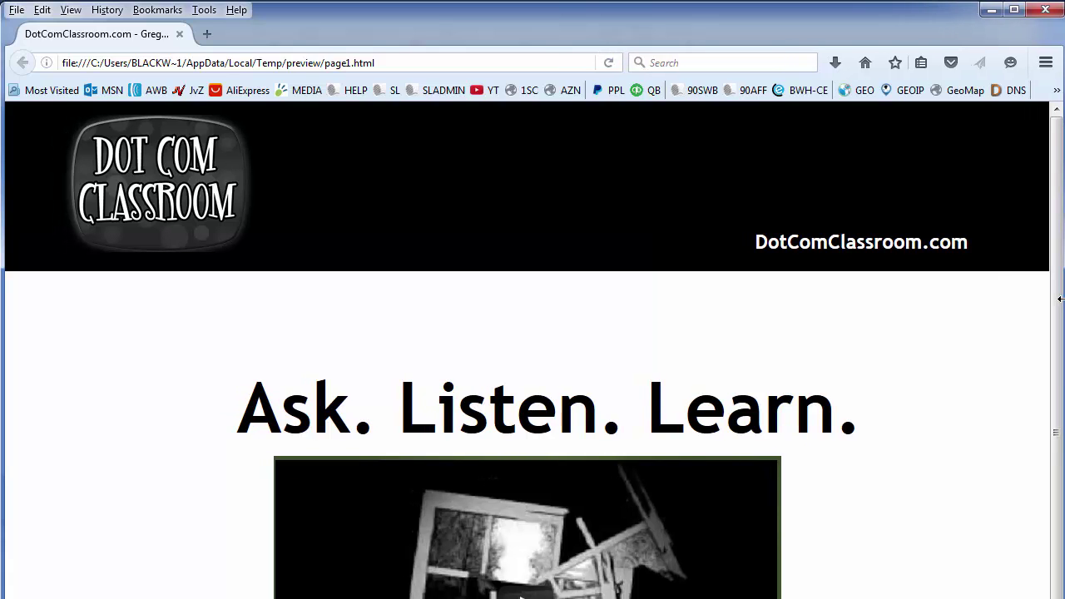
pyautogui.moveTo(1060, 297); pyautogui.dragTo(574, 314)
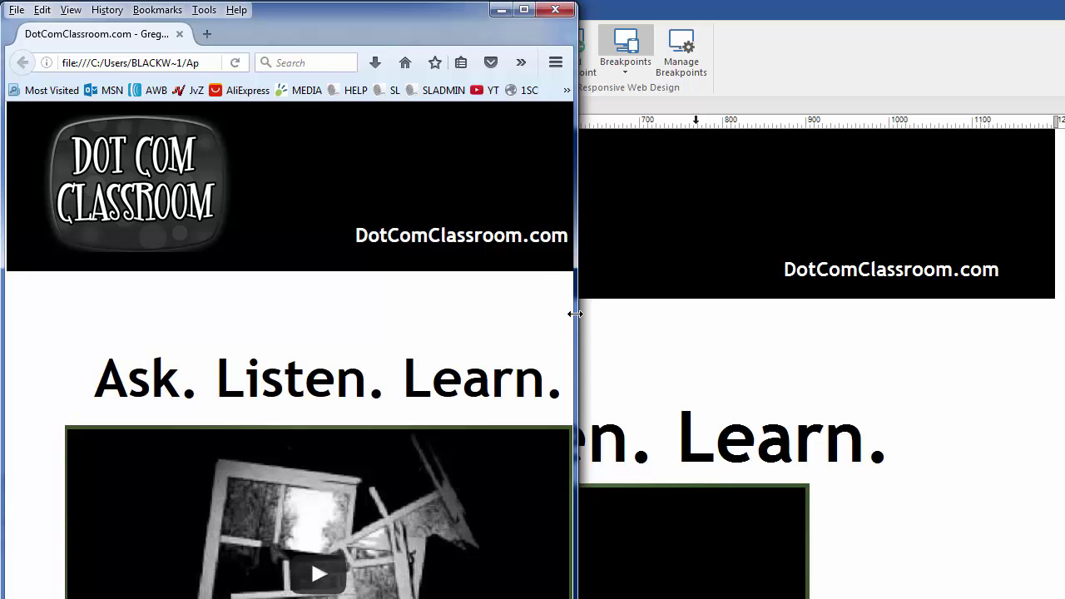
pyautogui.moveTo(575, 314); pyautogui.dragTo(268, 357)
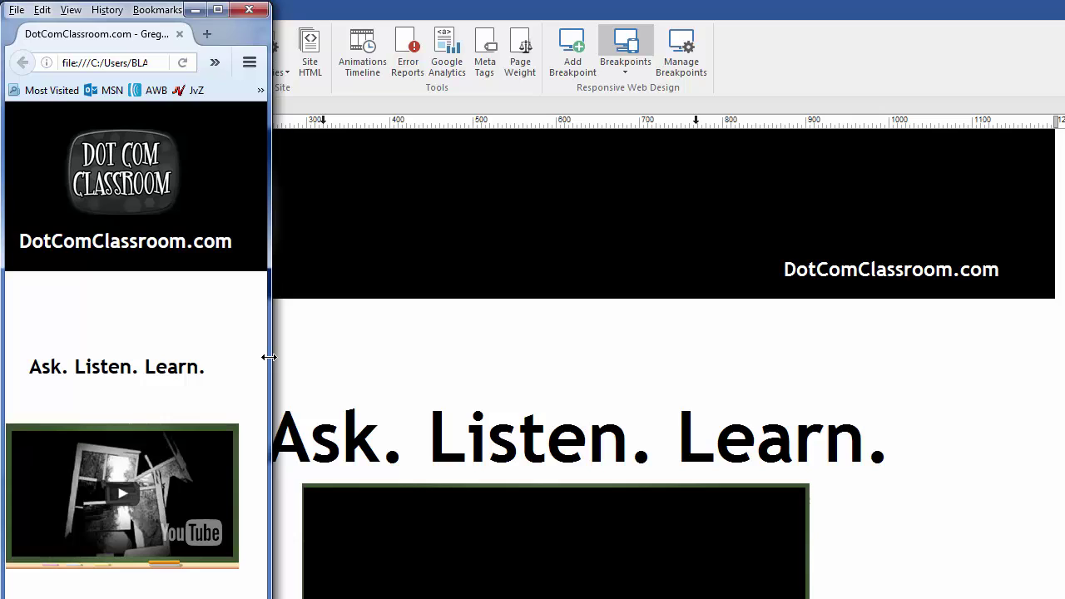
# - Resize the preview window back and forth to check when the layouts switch without min-width, restore full width and close it
pyautogui.moveTo(269, 356)
pyautogui.mouseDown()
pyautogui.moveTo(223, 355)
pyautogui.moveTo(642, 355)
pyautogui.moveTo(250, 364)
pyautogui.moveTo(286, 362)
pyautogui.mouseUp()
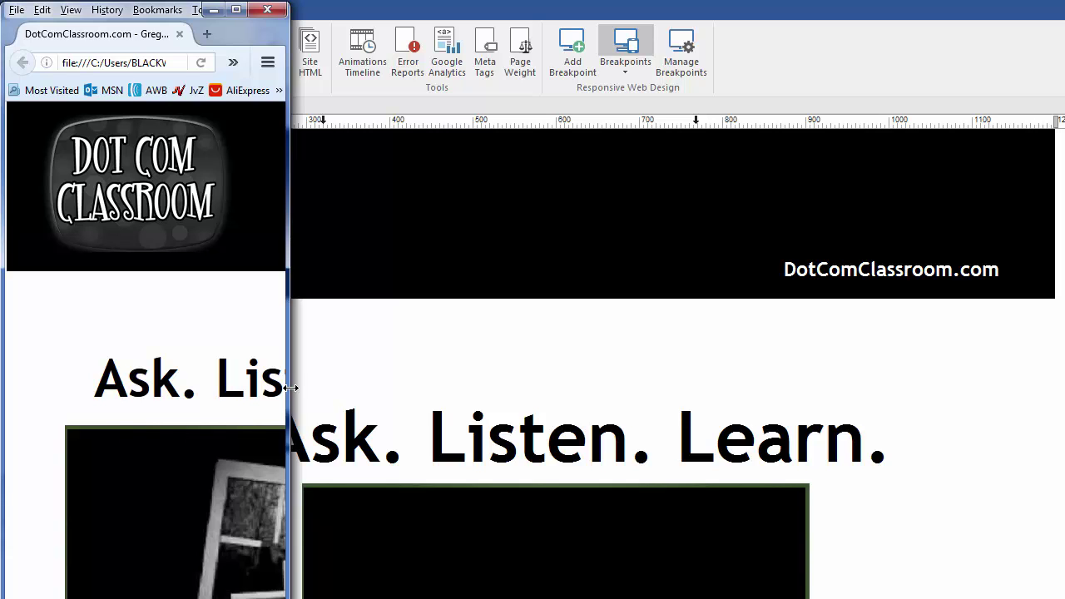
pyautogui.moveTo(289, 387); pyautogui.dragTo(665, 392)
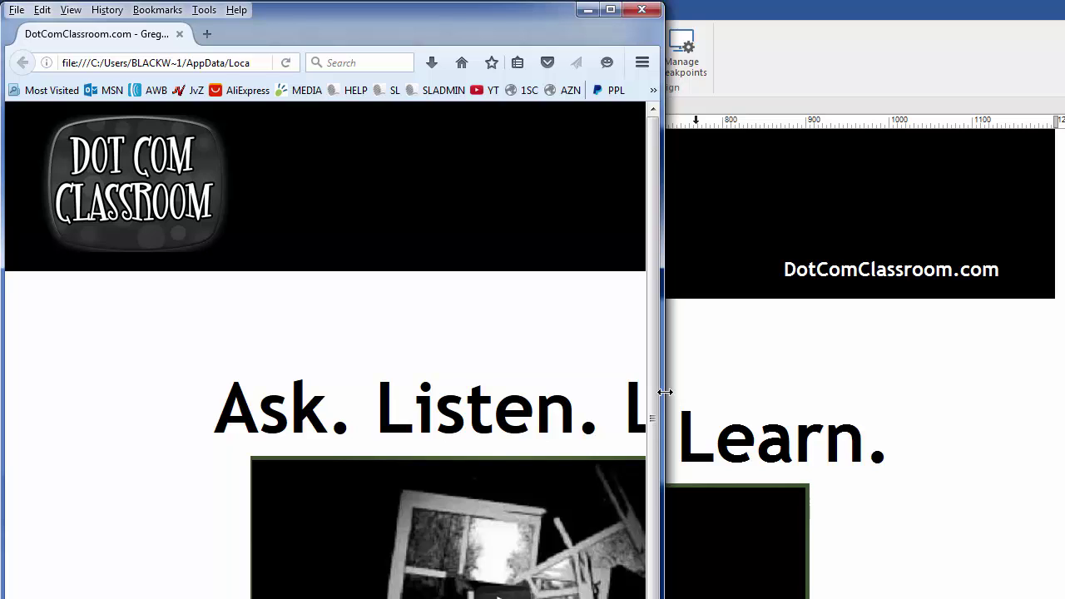
pyautogui.moveTo(665, 392); pyautogui.dragTo(237, 386)
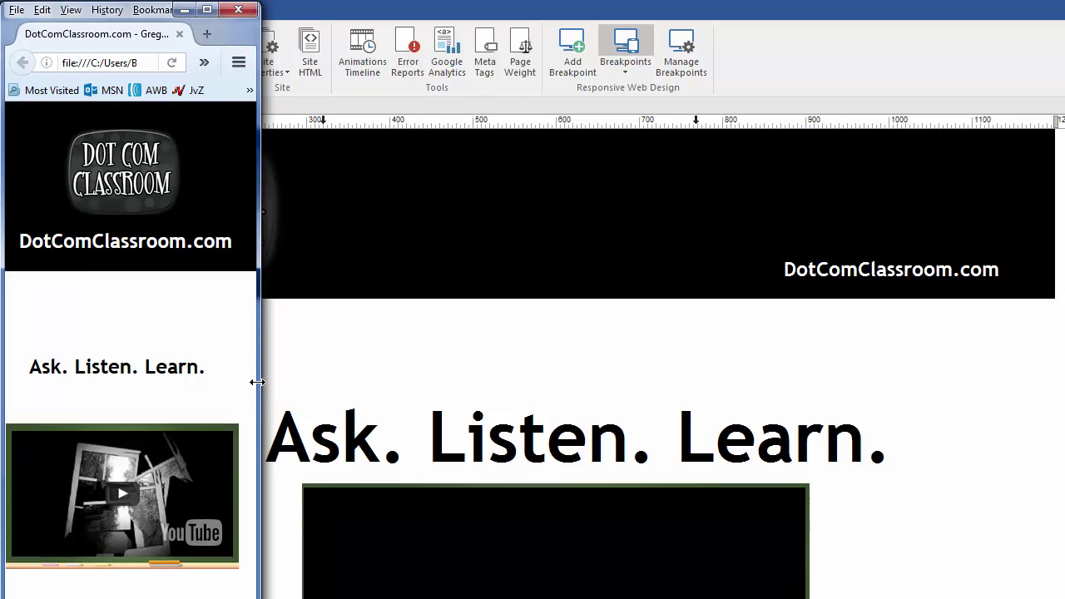
pyautogui.moveTo(258, 382); pyautogui.dragTo(277, 383)
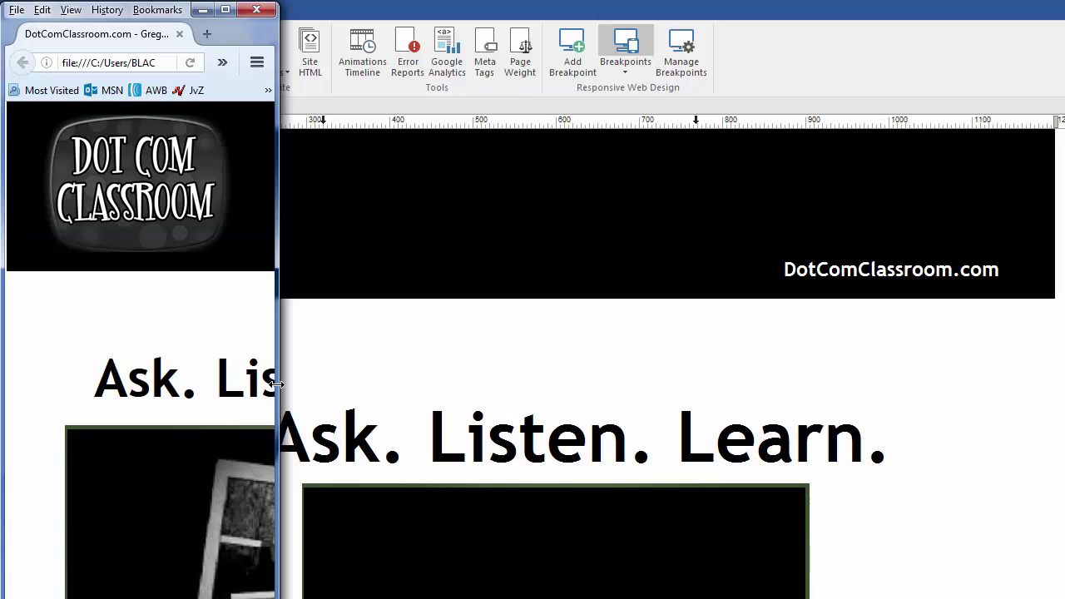
pyautogui.moveTo(278, 384); pyautogui.dragTo(285, 387)
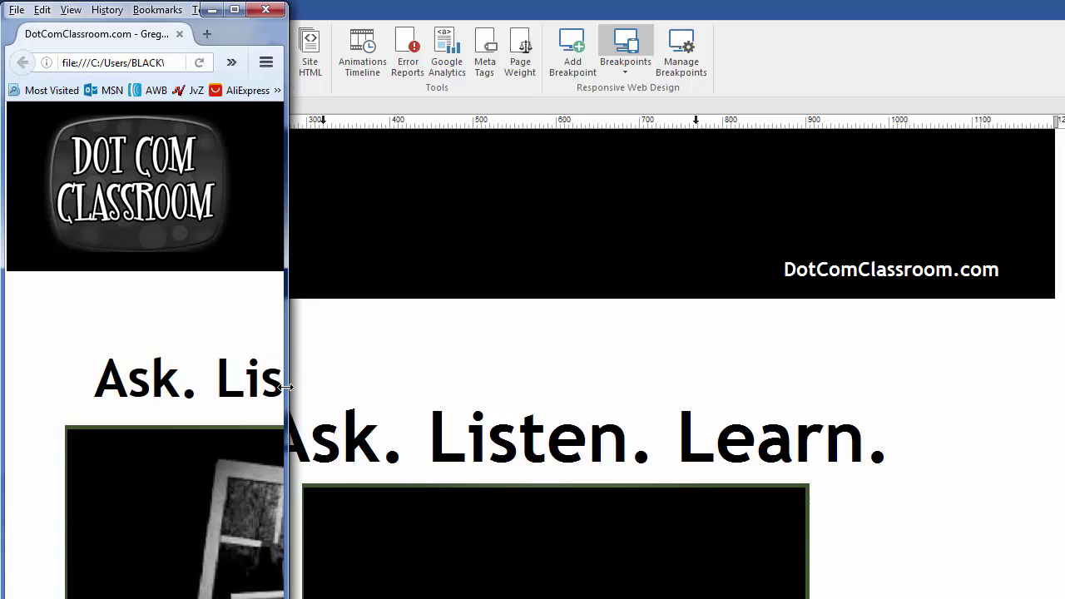
pyautogui.moveTo(285, 387); pyautogui.dragTo(1021, 386)
pyautogui.click(1001, 9)
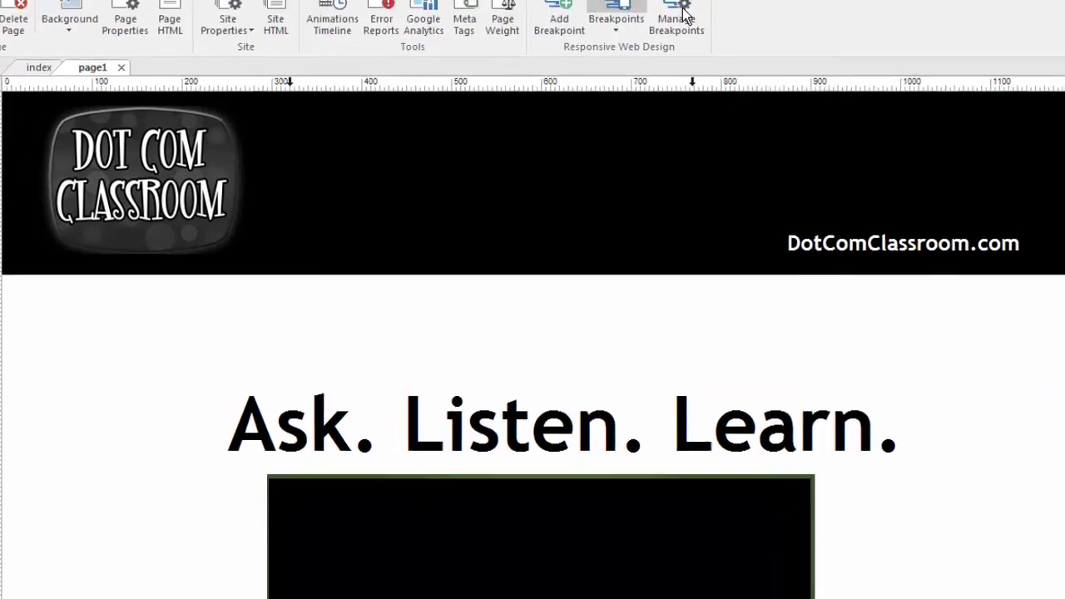
# - Turn on including 'min-width' in the CSS3 media queries for the page's breakpoints
pyautogui.click(681, 65)
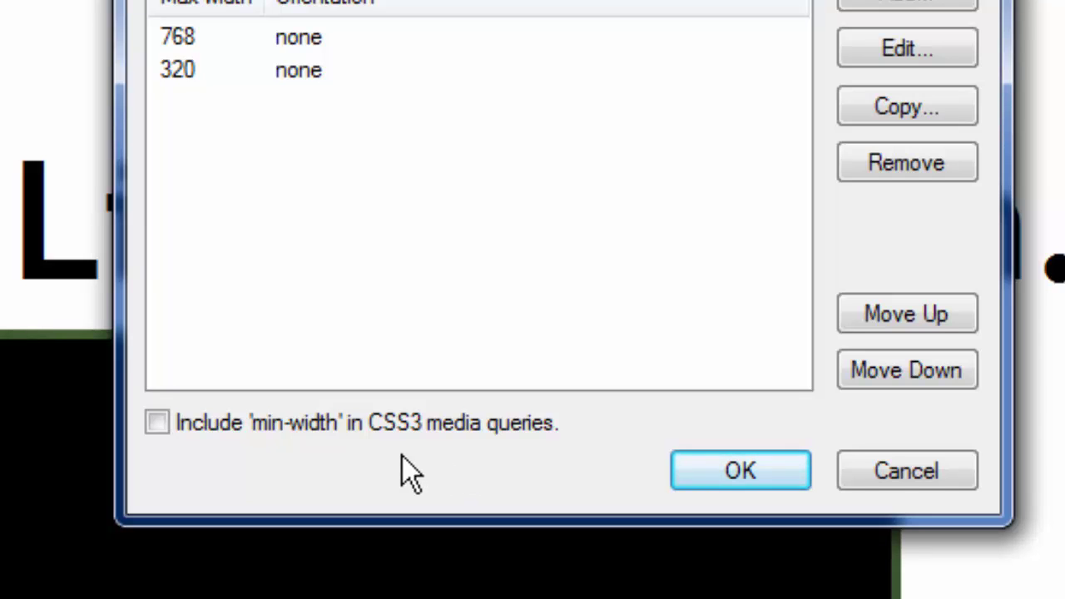
pyautogui.click(158, 423)
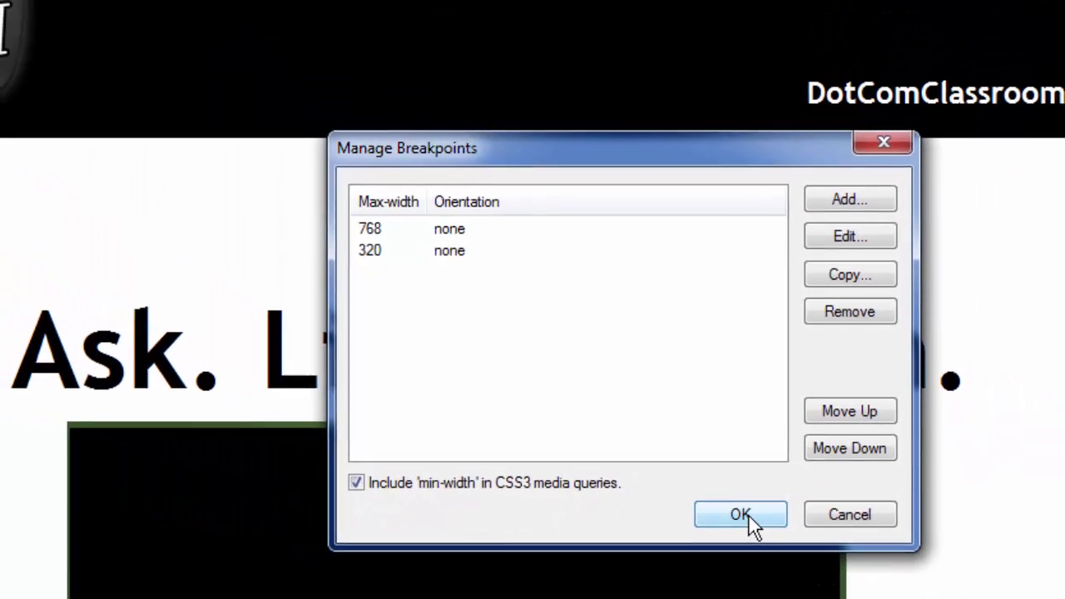
pyautogui.click(753, 508)
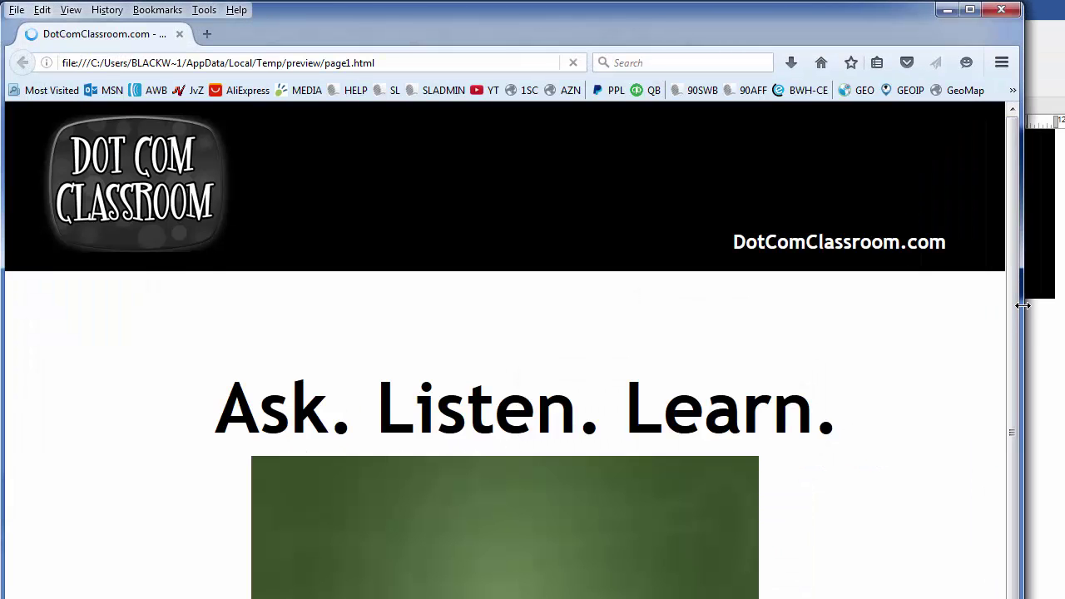
# - Narrow and widen the renewed browser preview to examine where the phone and tablet layouts switch with min-width included
pyautogui.moveTo(1023, 307); pyautogui.dragTo(138, 369)
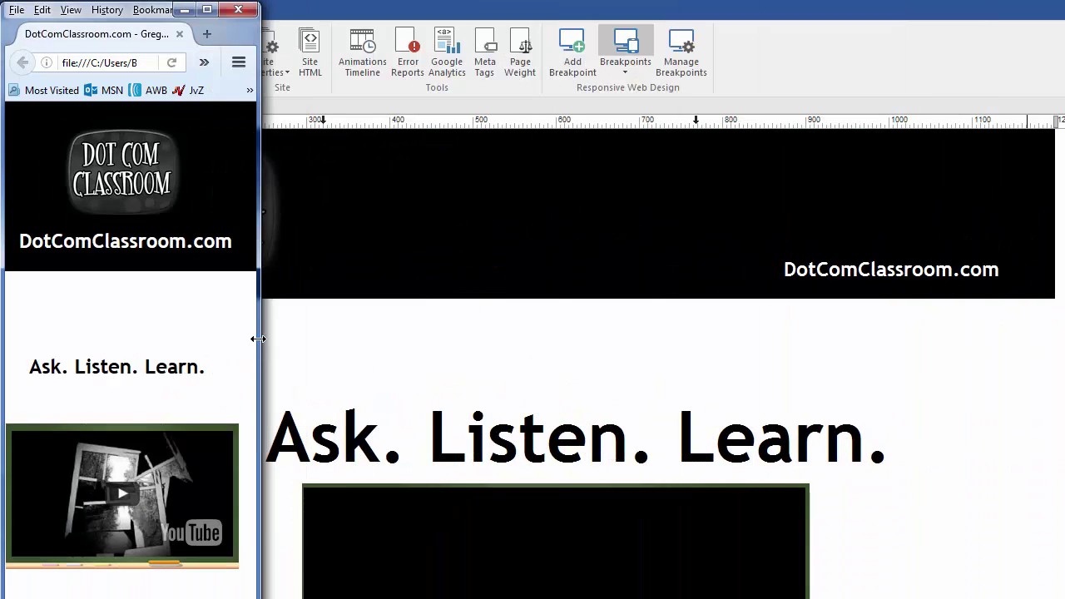
pyautogui.moveTo(258, 339); pyautogui.dragTo(359, 341)
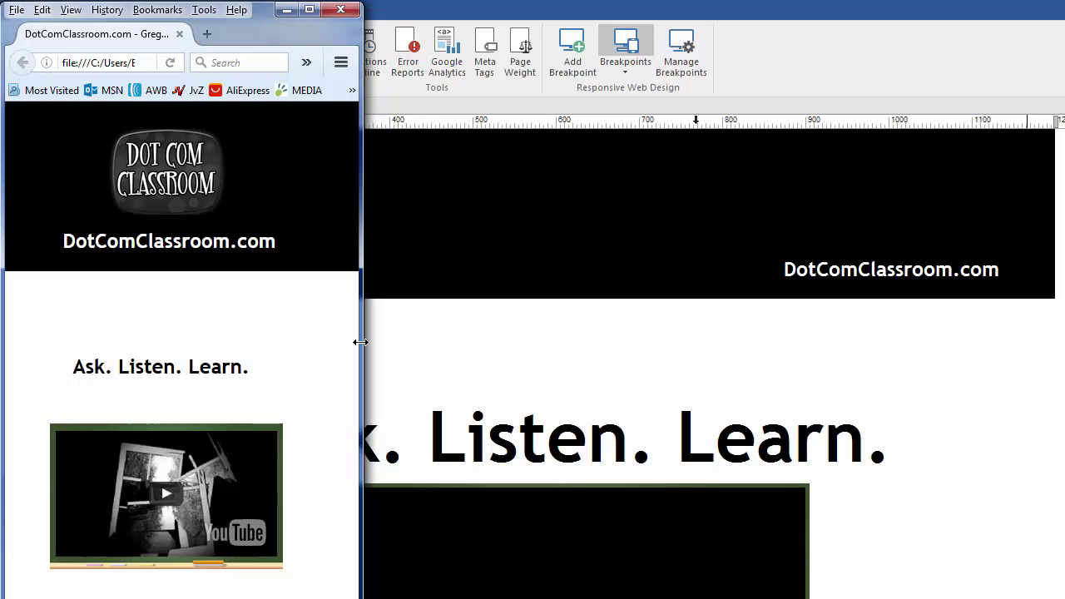
pyautogui.moveTo(360, 341); pyautogui.dragTo(657, 331)
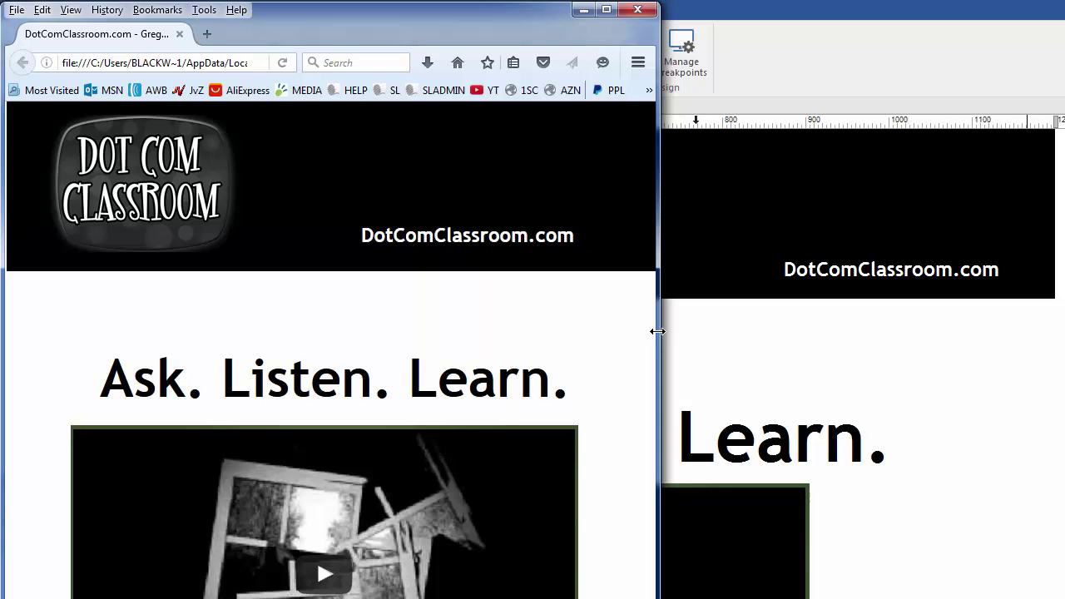
pyautogui.moveTo(657, 331); pyautogui.dragTo(615, 334)
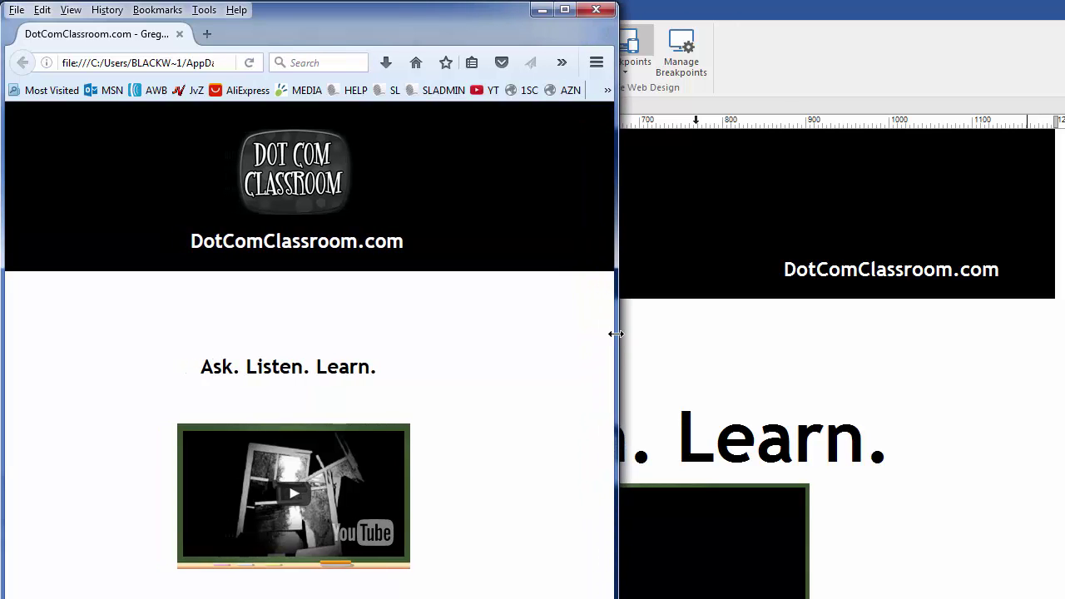
pyautogui.moveTo(615, 334); pyautogui.dragTo(654, 338)
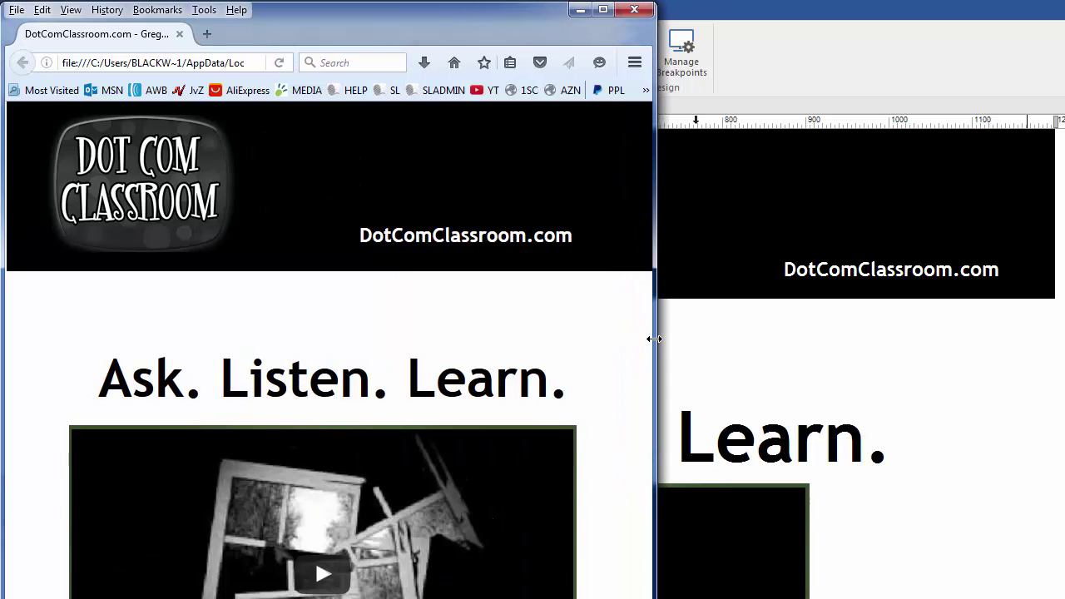
# - Widen the preview to check the desktop layout, close it, and review the breakpoint settings without changing them
pyautogui.moveTo(654, 339); pyautogui.dragTo(1061, 356)
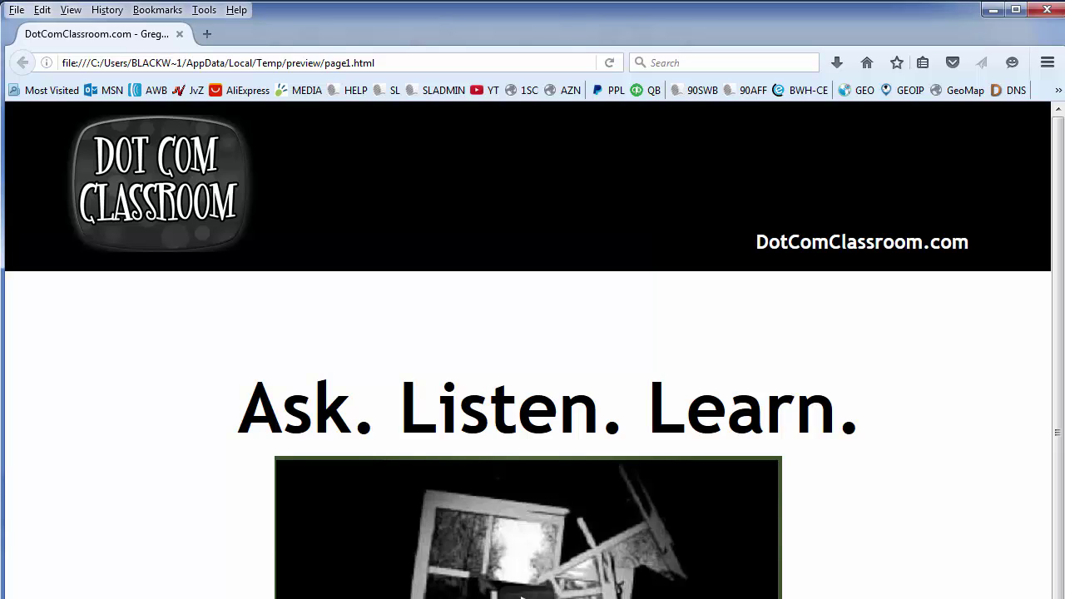
pyautogui.click(1048, 10)
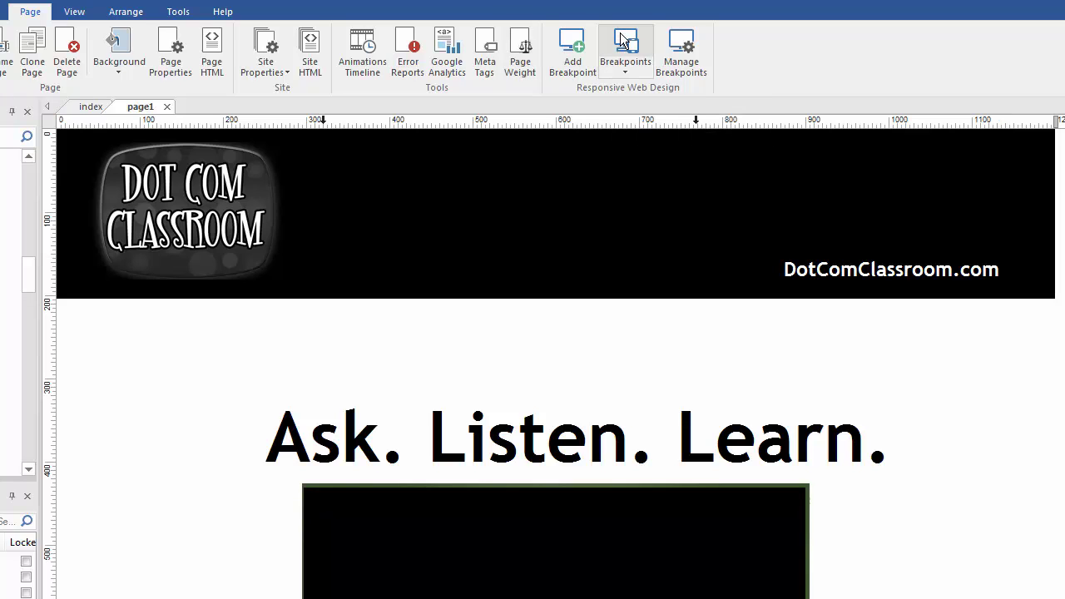
pyautogui.click(683, 54)
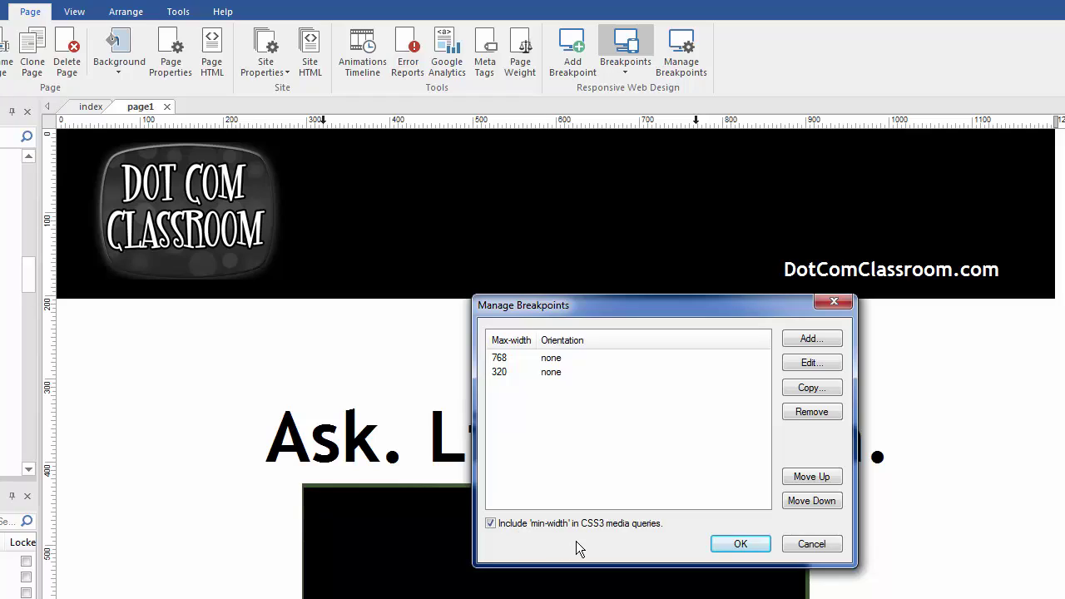
pyautogui.click(812, 544)
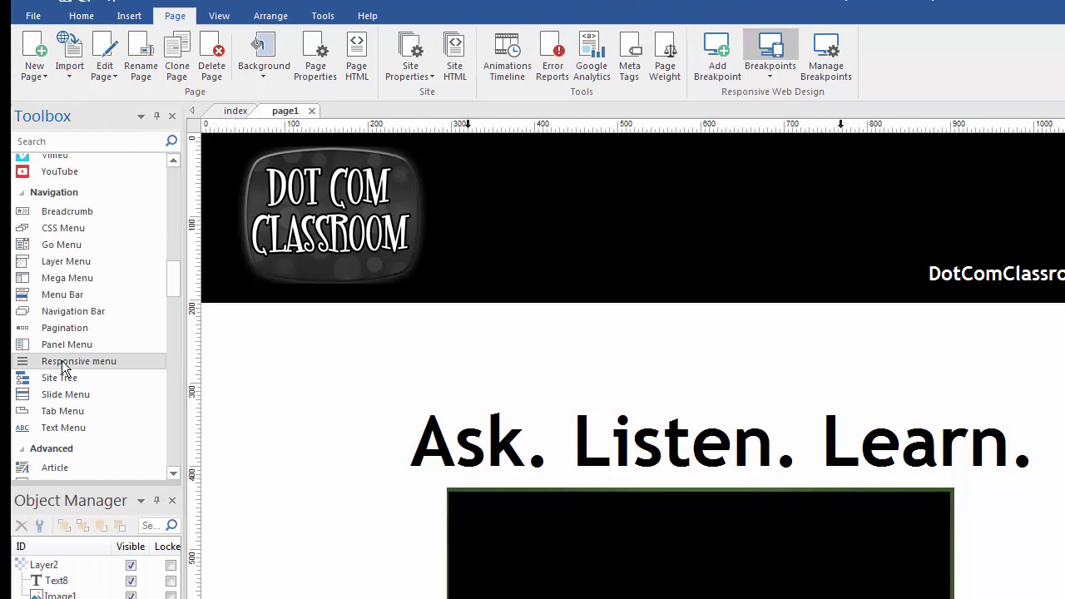
# - Add a responsive menu between the black header and the "Ask. Listen. Learn." heading, placing it slightly right of the page centre
pyautogui.click(64, 366)
pyautogui.moveTo(571, 318); pyautogui.dragTo(900, 363)
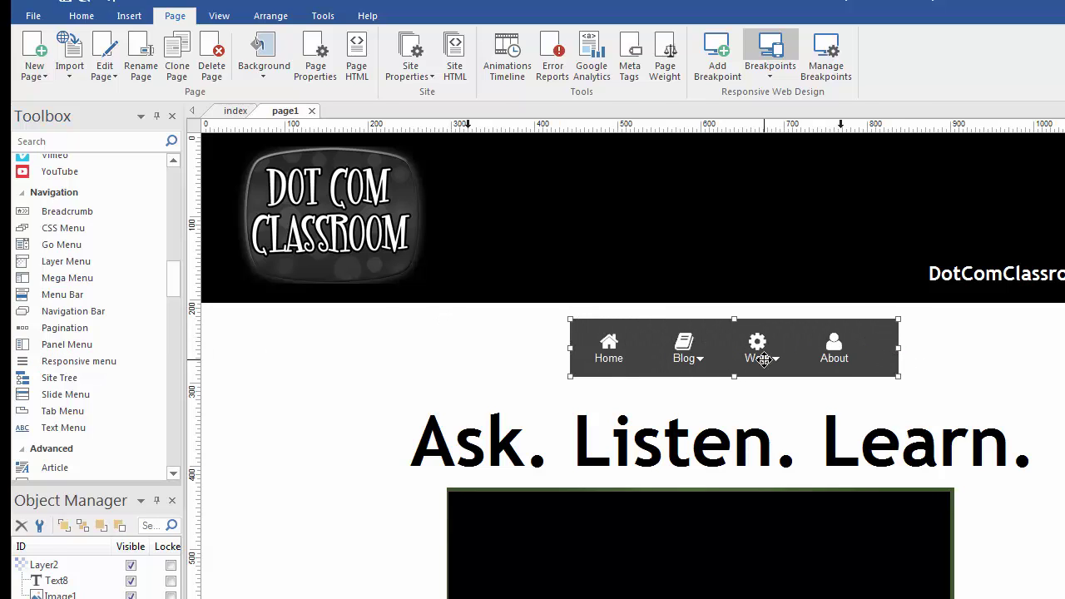
pyautogui.moveTo(758, 359); pyautogui.dragTo(1064, 340)
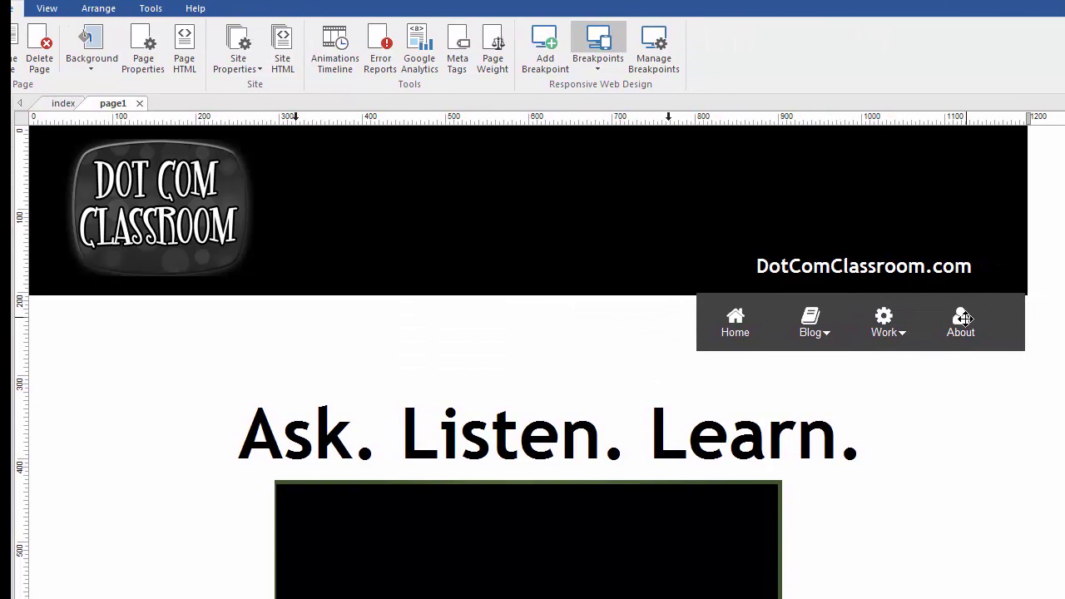
pyautogui.moveTo(918, 330); pyautogui.dragTo(694, 339)
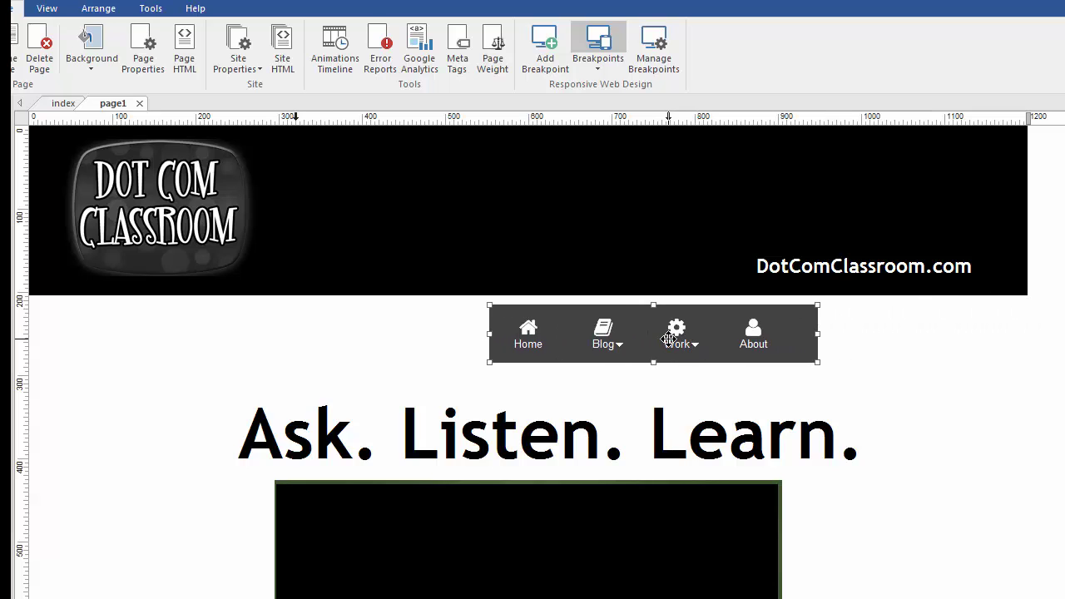
# - Open the responsive menu's item list and collapse the sub-items of every category under Blog and Work
pyautogui.doubleClick(672, 346)
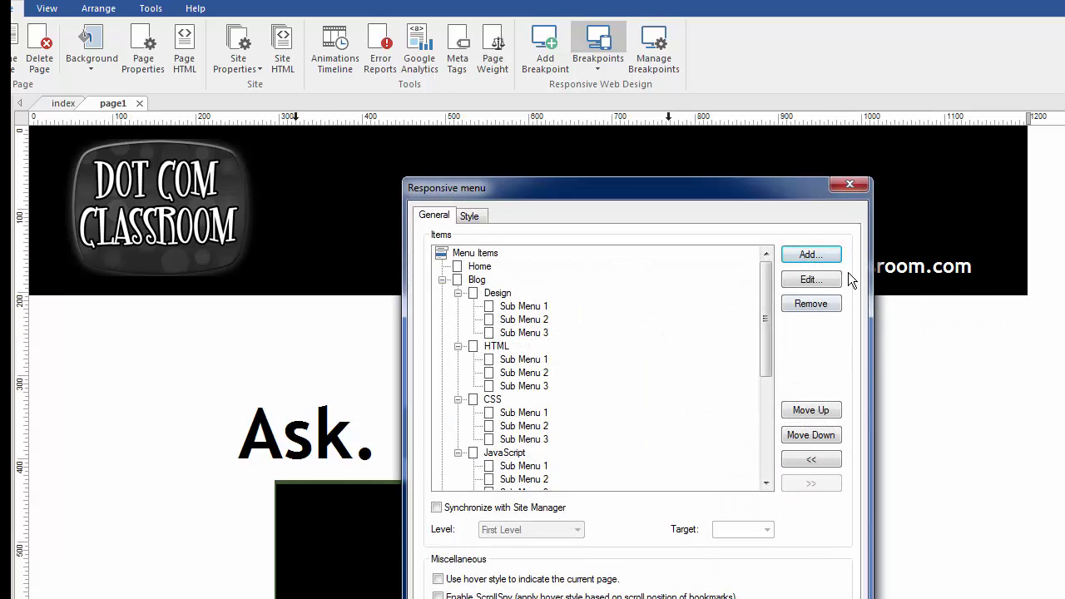
pyautogui.click(456, 292)
pyautogui.click(458, 306)
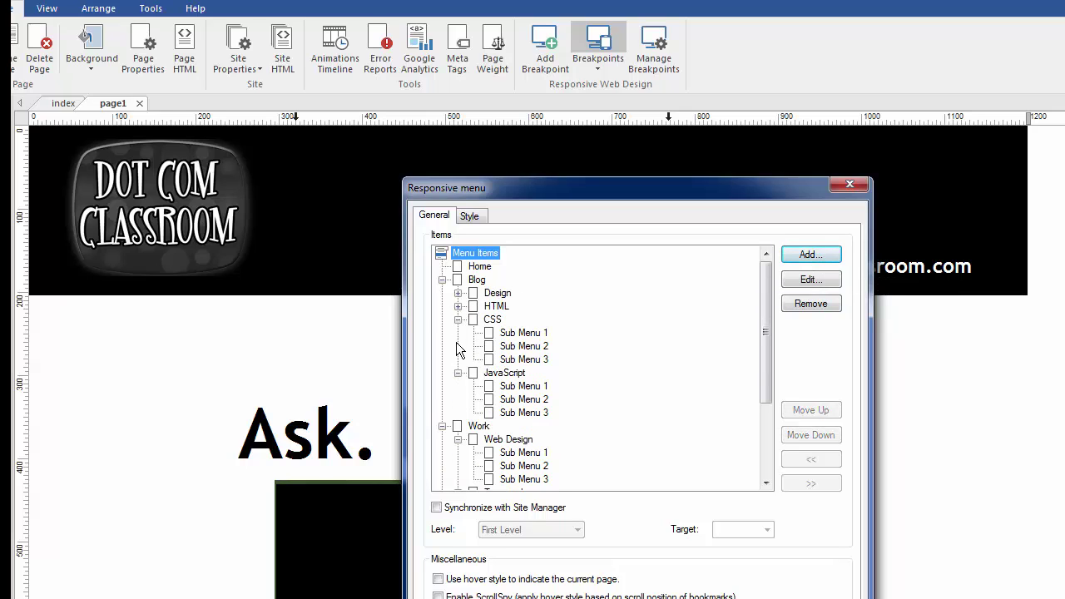
pyautogui.click(457, 320)
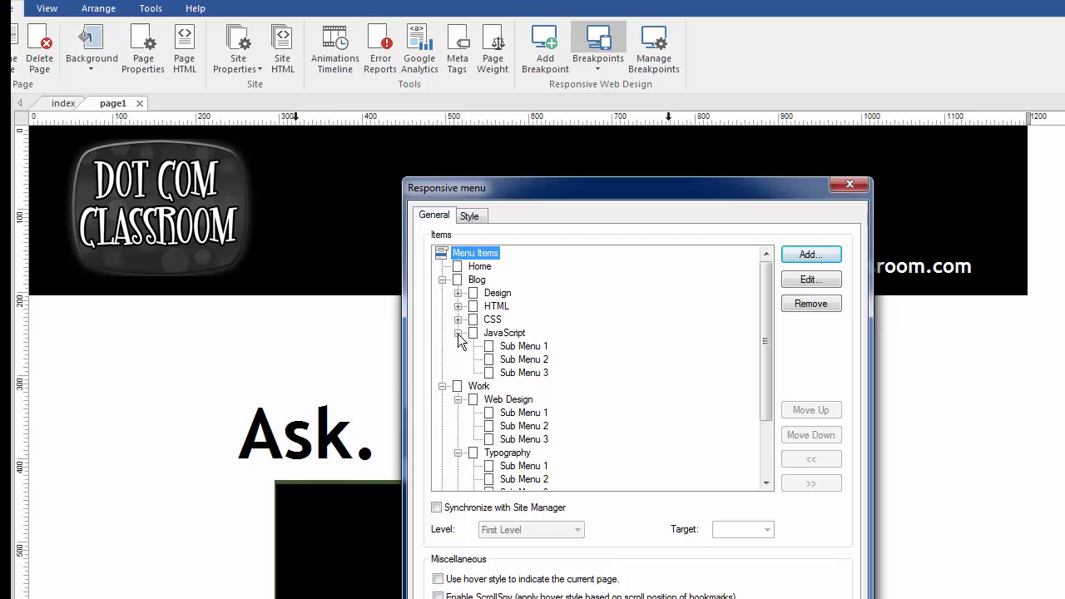
pyautogui.click(457, 333)
pyautogui.click(458, 359)
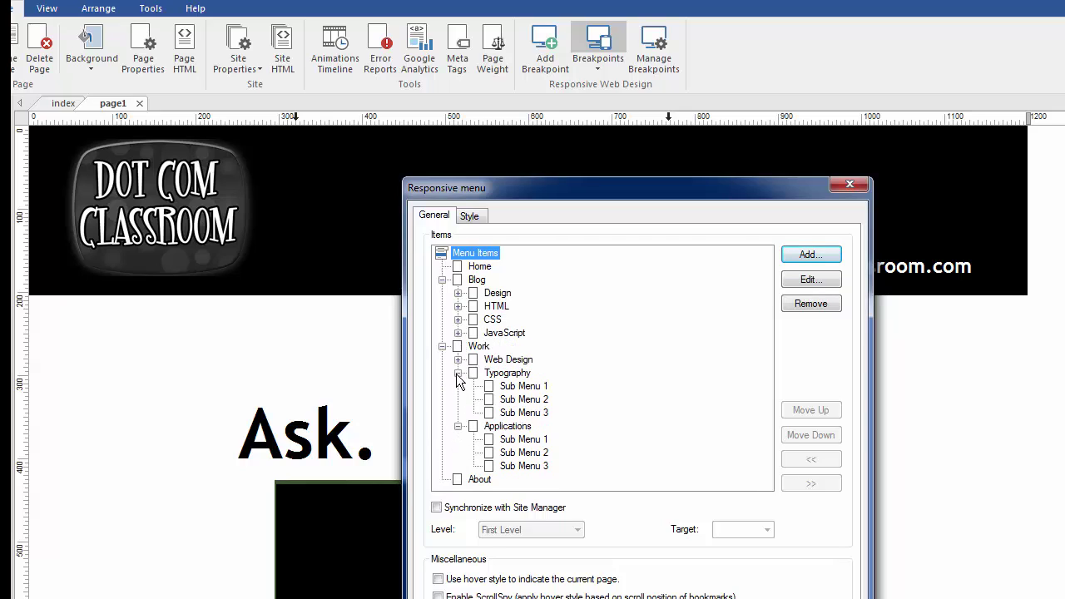
pyautogui.click(457, 373)
pyautogui.click(458, 386)
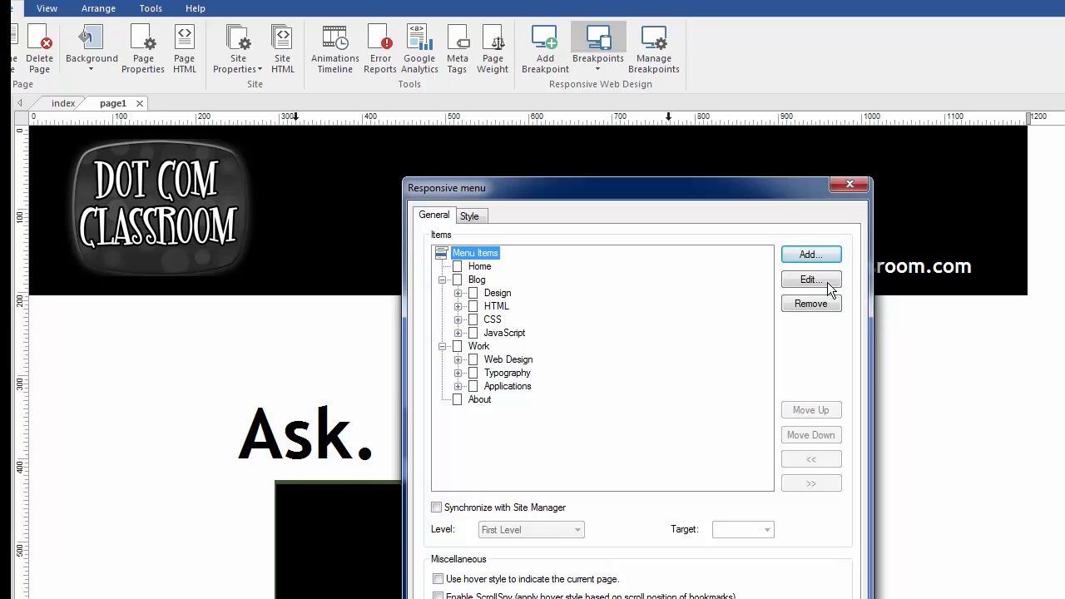
# - Add a top-level "Contact Us" item with the @ icon to the responsive menu
pyautogui.click(809, 253)
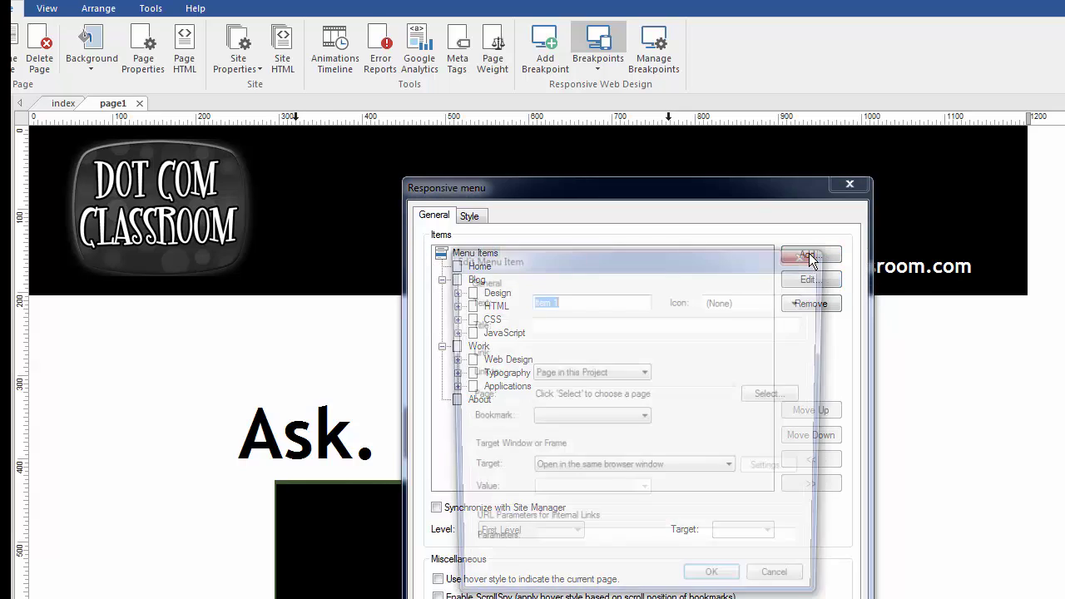
pyautogui.write('Contact Us')
pyautogui.click(801, 300)
pyautogui.click(727, 328)
pyautogui.click(716, 586)
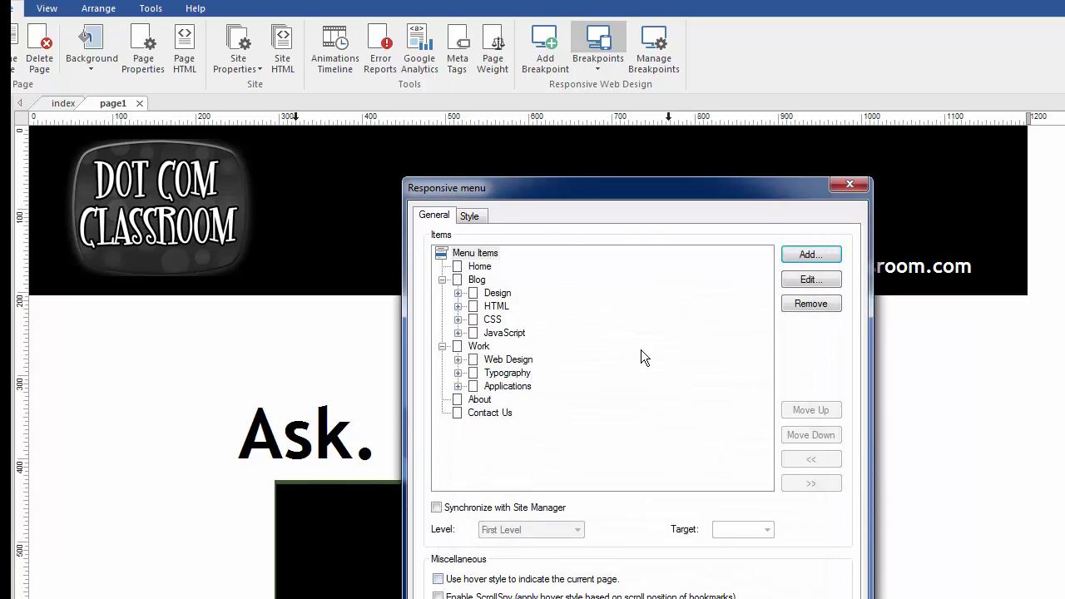
# - Add a top-level "Products" item with the amazon icon and apply the changes to the responsive menu
pyautogui.click(808, 255)
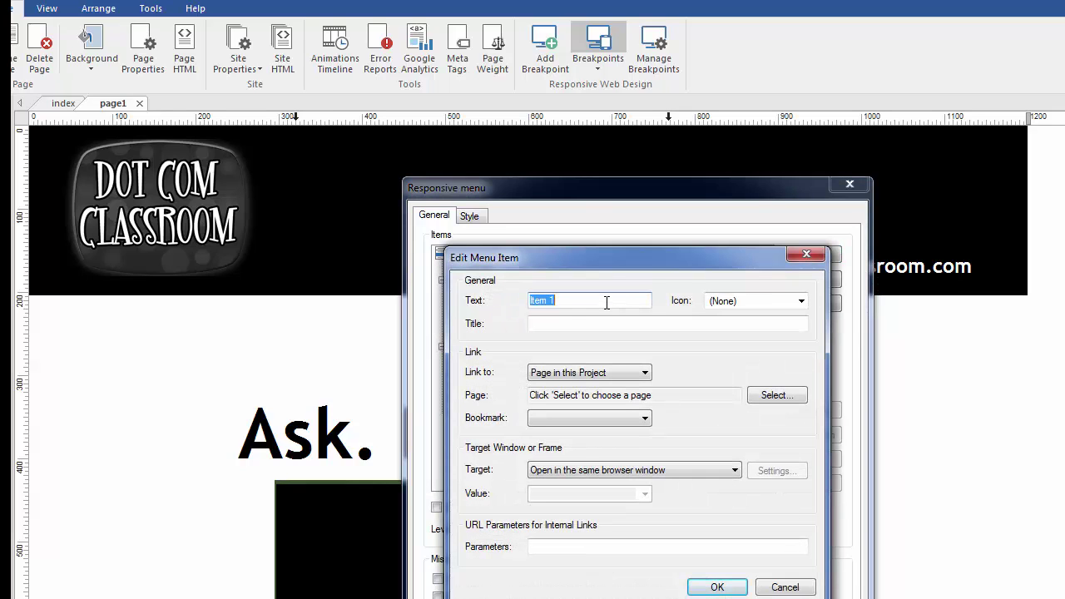
pyautogui.write('Products')
pyautogui.click(792, 301)
pyautogui.scroll(-1, 790, 399)
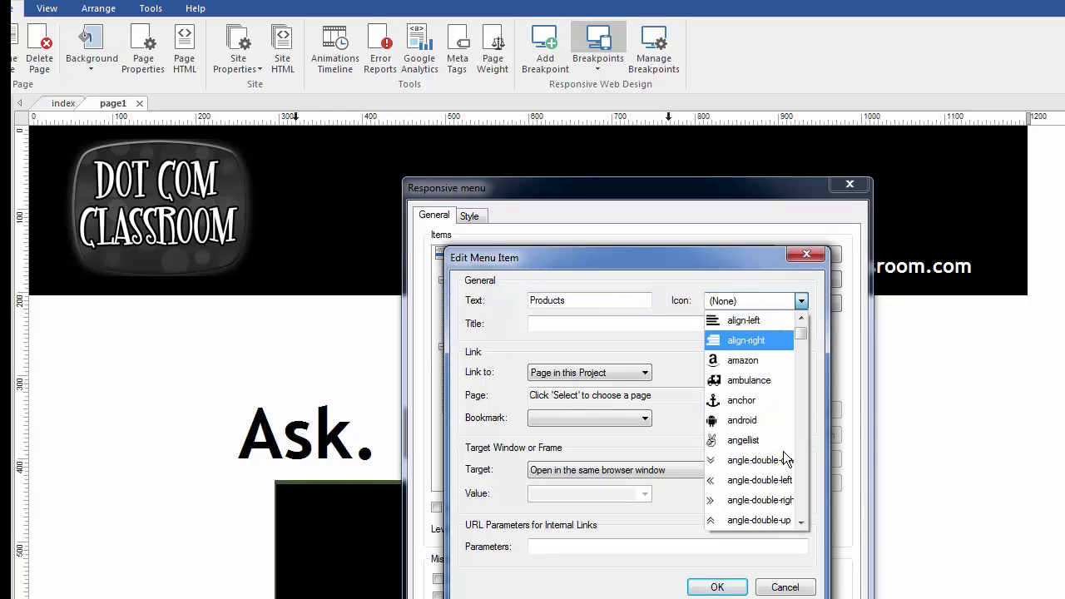
pyautogui.click(741, 425)
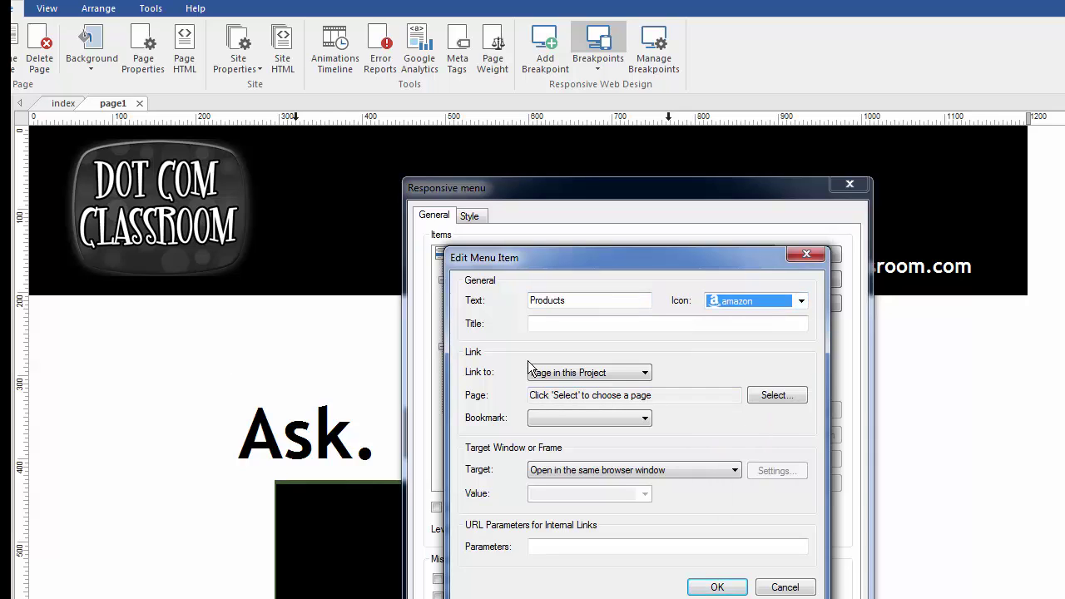
pyautogui.click(801, 301)
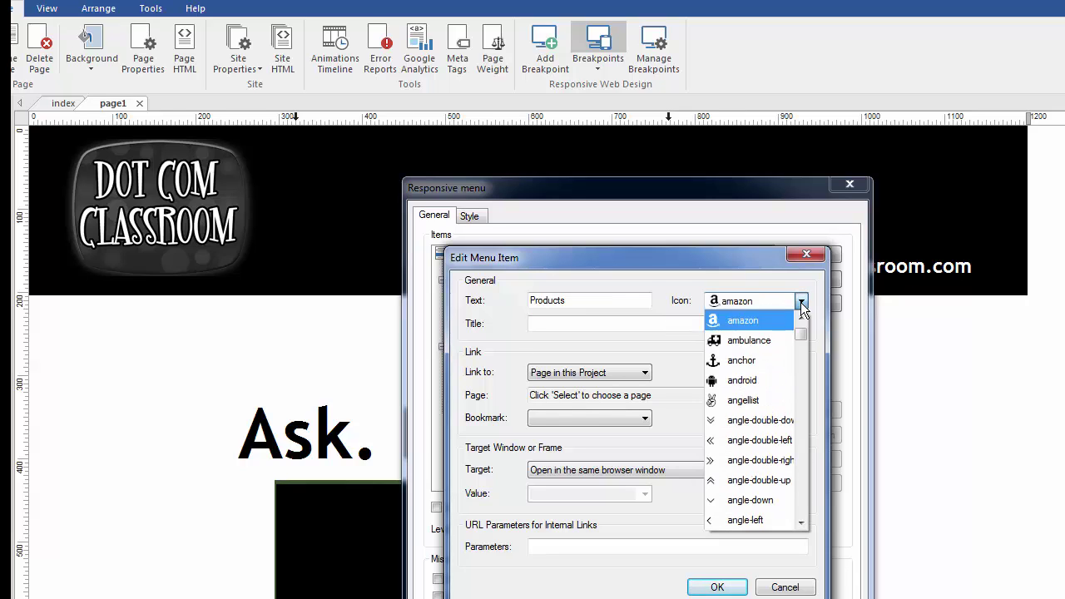
pyautogui.click(732, 320)
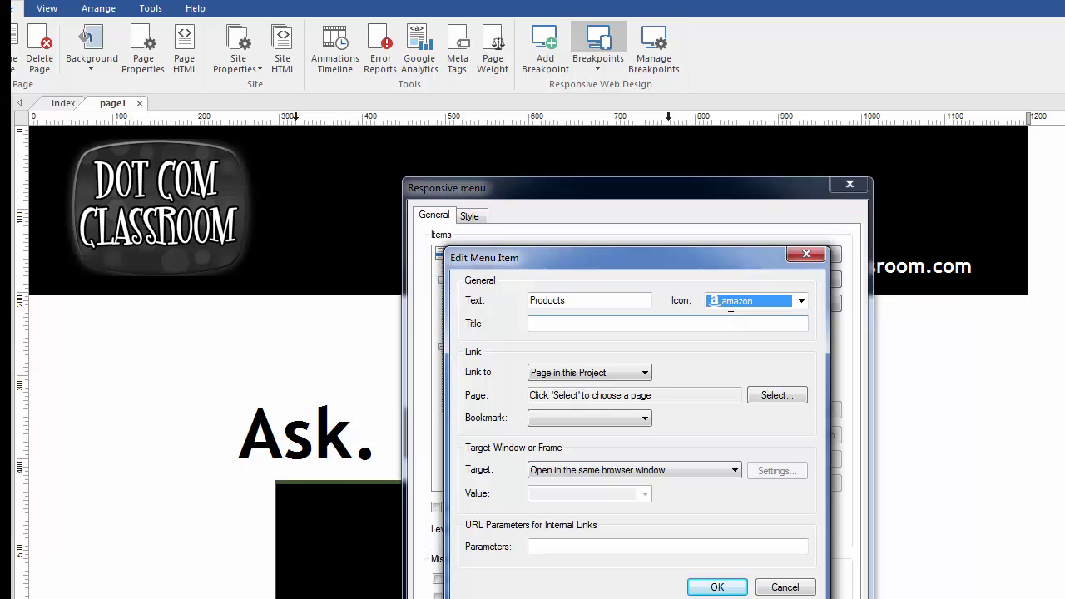
pyautogui.click(716, 586)
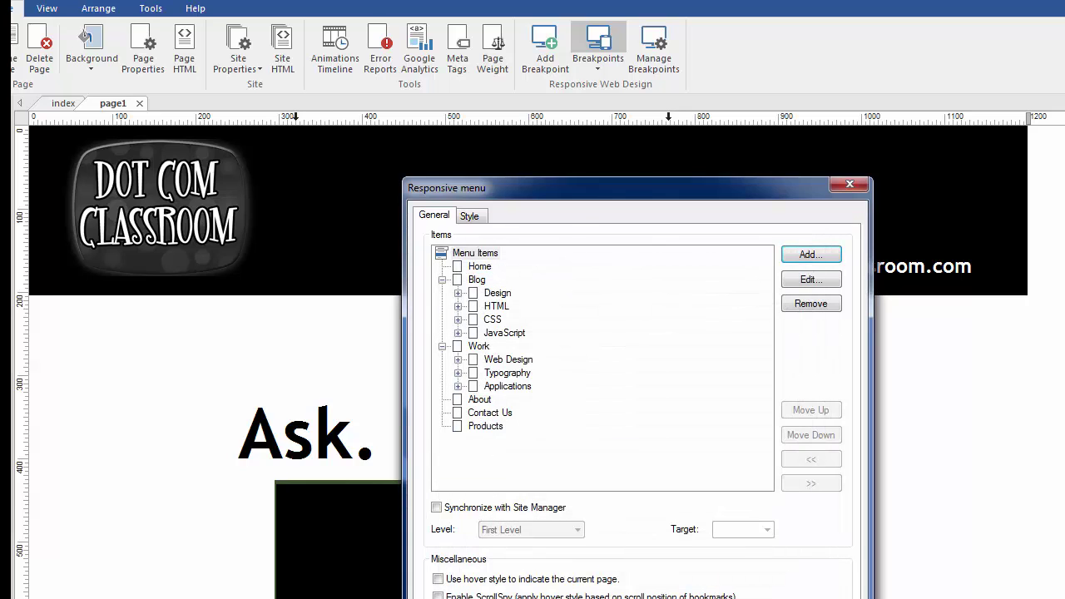
pyautogui.press('Return')
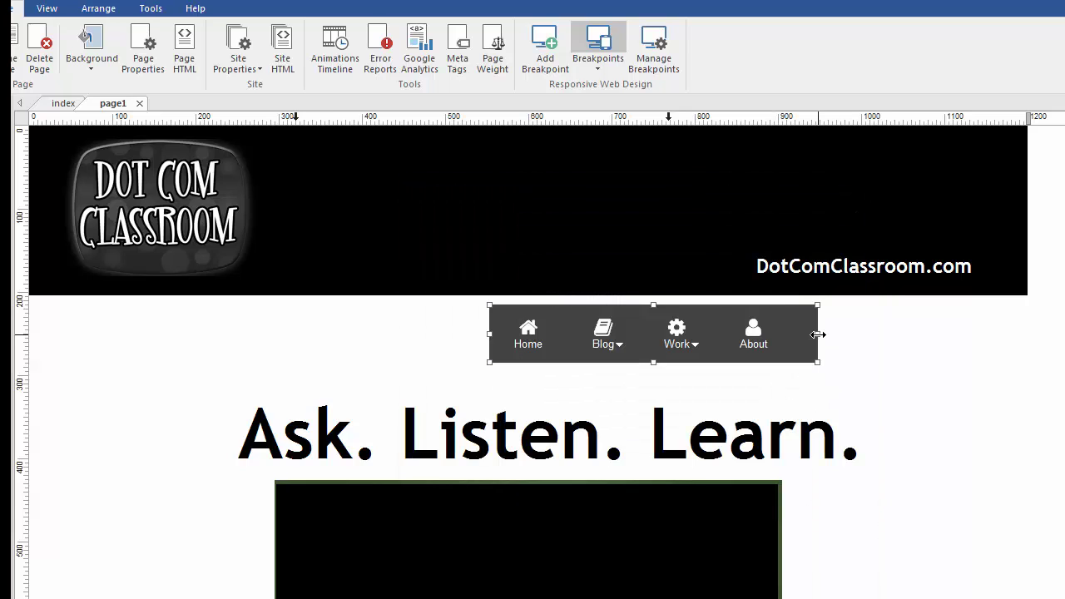
# - Widen the desktop menu to fit all its items, and place it flush under the header's right end in the desktop and 768 px layouts
pyautogui.moveTo(817, 333); pyautogui.dragTo(993, 333)
pyautogui.moveTo(737, 334); pyautogui.dragTo(771, 326)
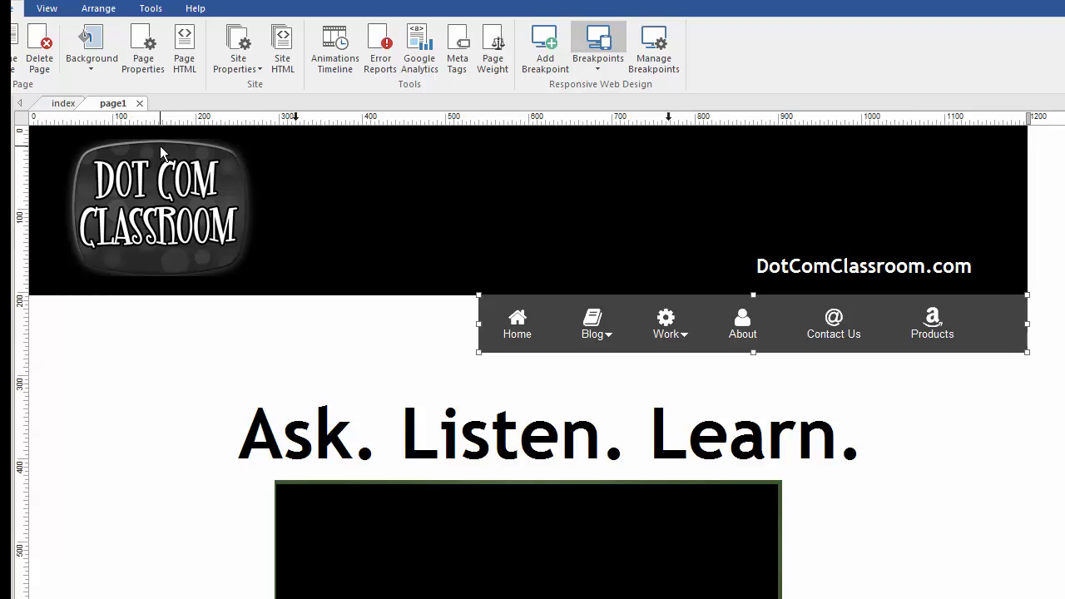
pyautogui.click(668, 121)
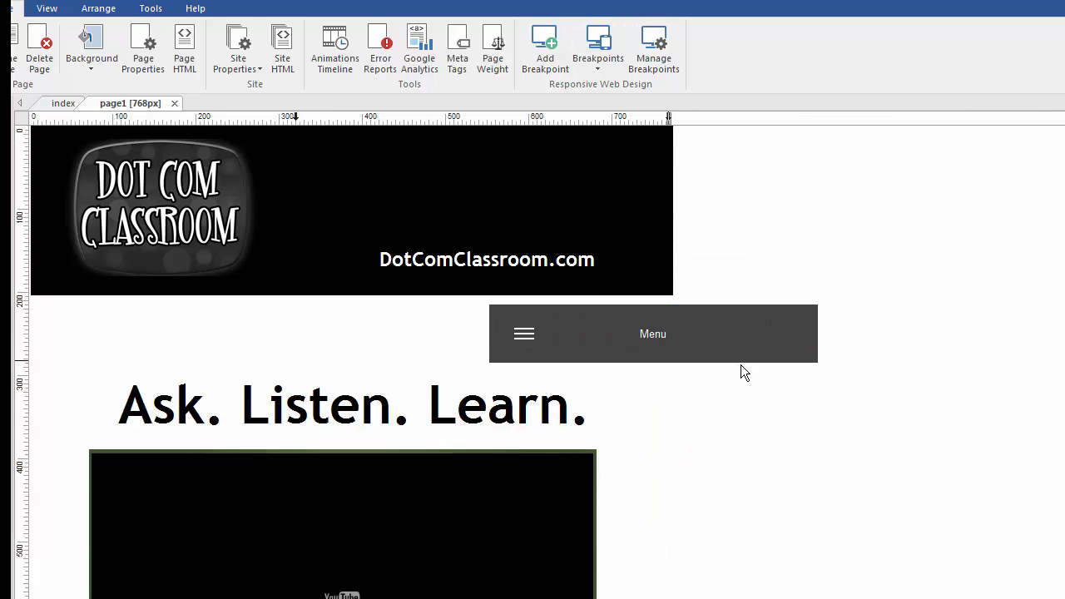
pyautogui.moveTo(742, 344); pyautogui.dragTo(552, 336)
pyautogui.moveTo(552, 336); pyautogui.dragTo(551, 330)
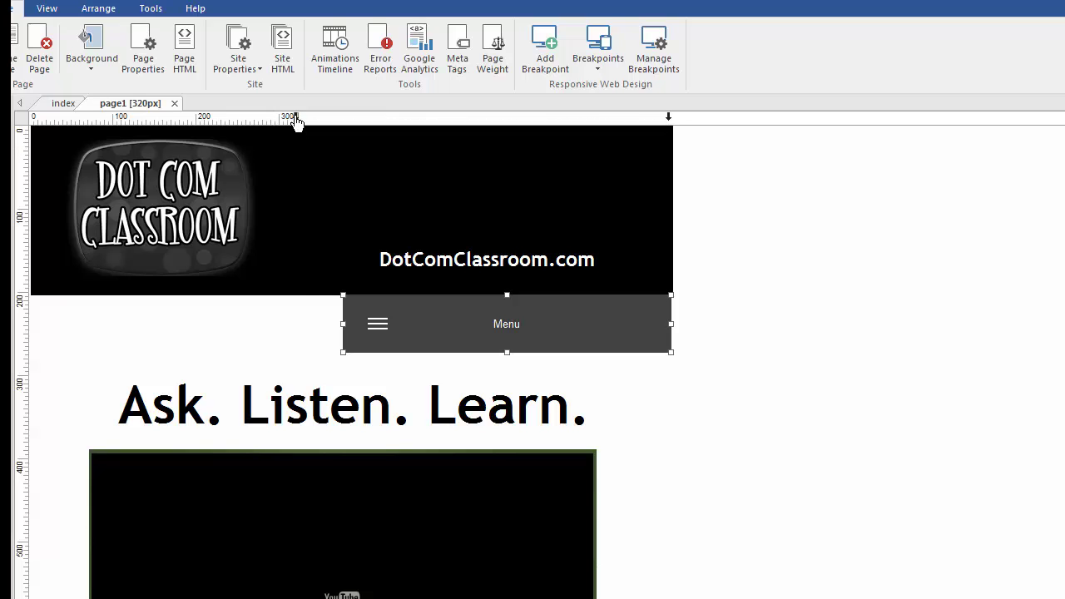
# - In the 320 px layout, place the menu directly under the header at the left page edge and narrow it to the header's width
pyautogui.click(296, 119)
pyautogui.moveTo(533, 316)
pyautogui.mouseDown()
pyautogui.moveTo(330, 319)
pyautogui.moveTo(188, 305)
pyautogui.mouseUp()
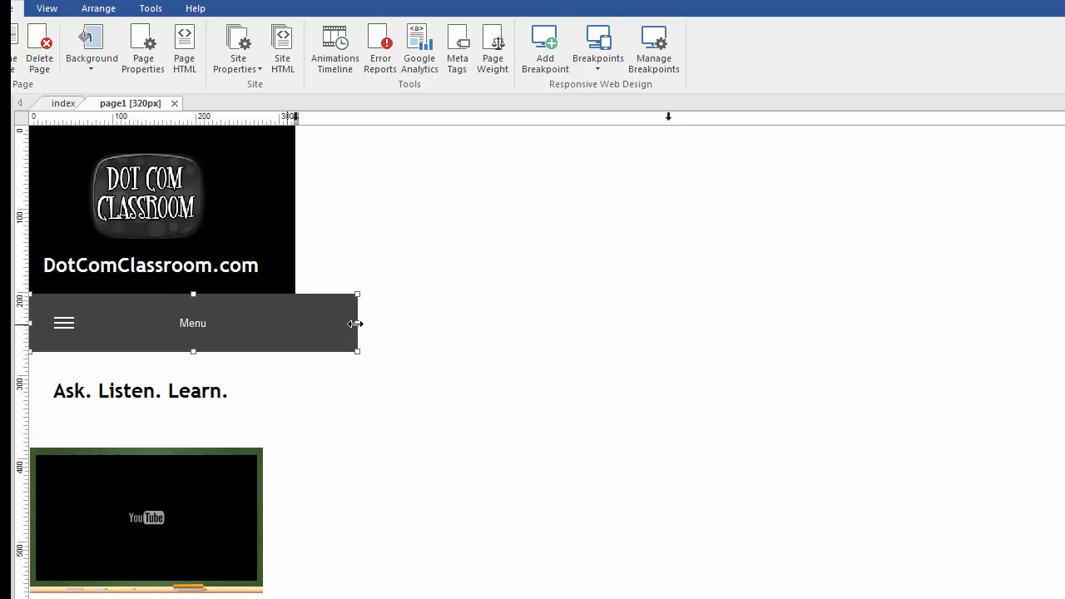
pyautogui.moveTo(356, 323); pyautogui.dragTo(295, 321)
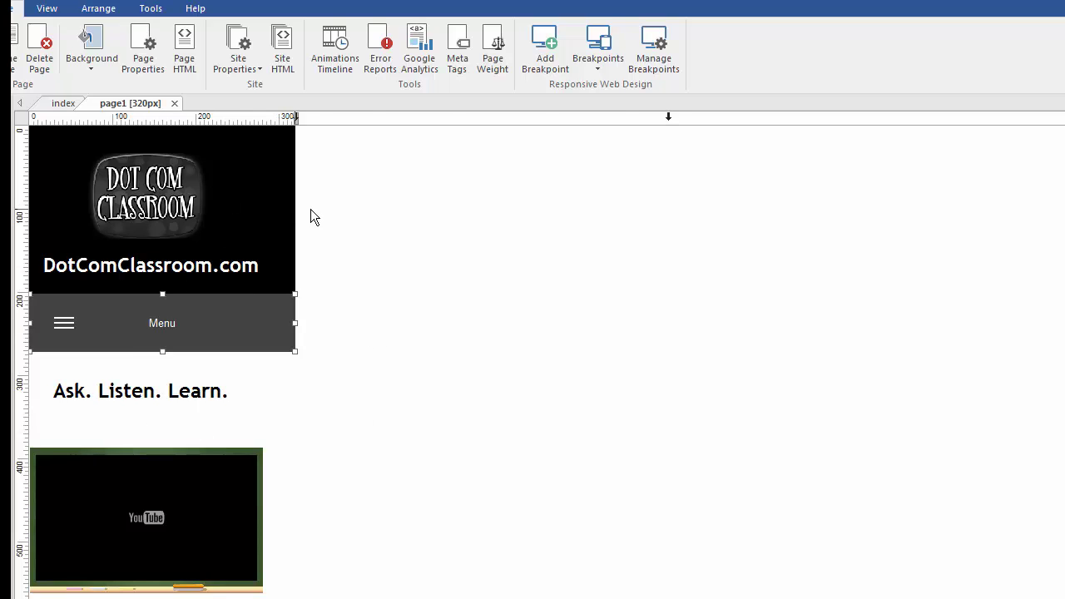
# - Return to the 768 px layout and set the responsive menu's own breakpoint to 320
pyautogui.click(668, 119)
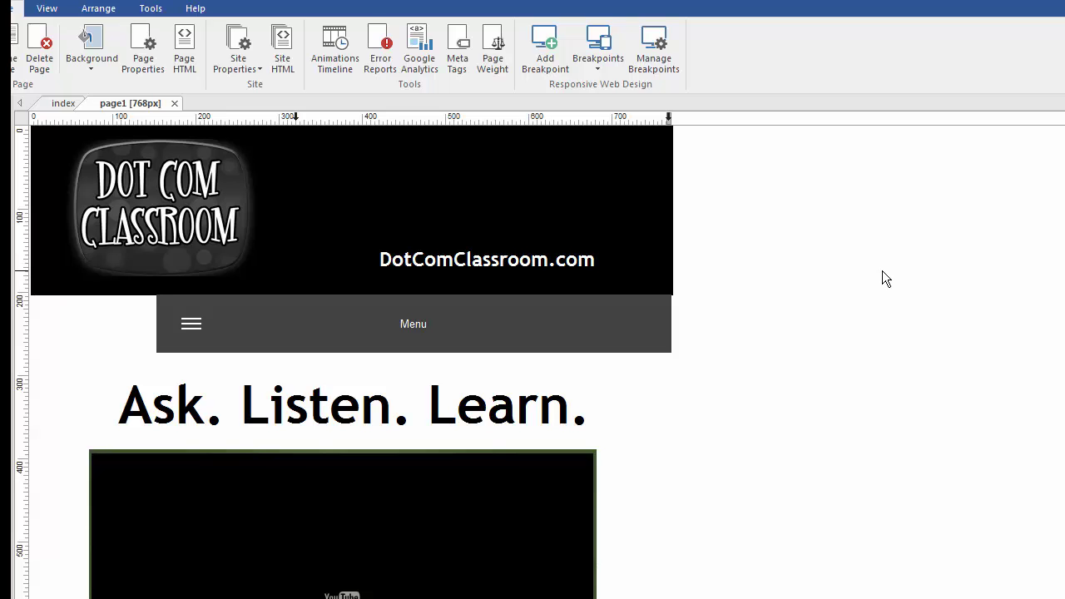
pyautogui.click(546, 326)
pyautogui.doubleClick(475, 305)
pyautogui.click(484, 219)
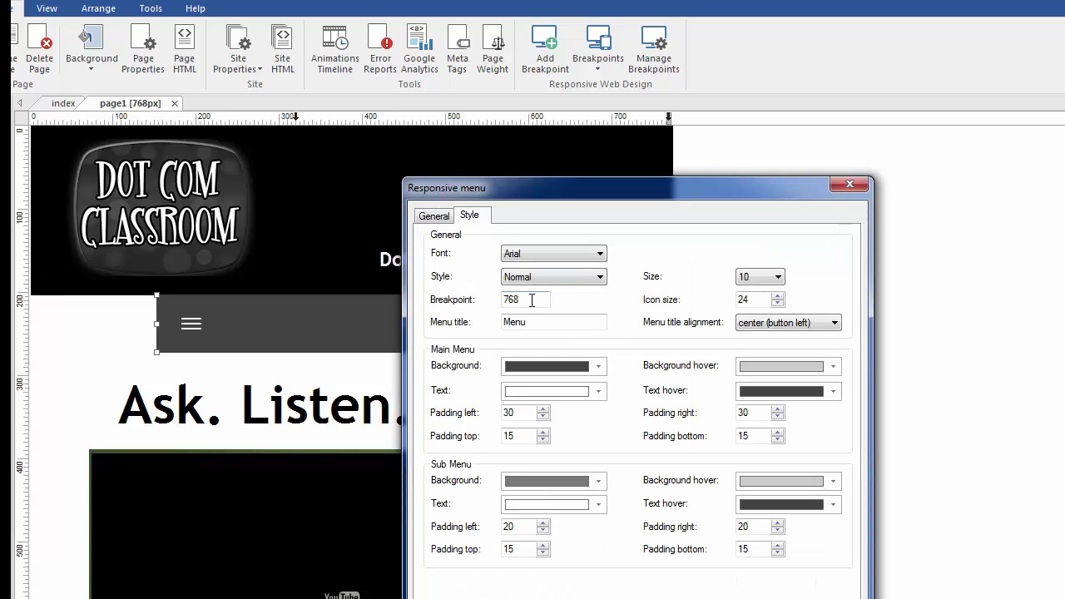
pyautogui.moveTo(527, 299); pyautogui.dragTo(483, 303)
pyautogui.write('320')
pyautogui.press('Return')
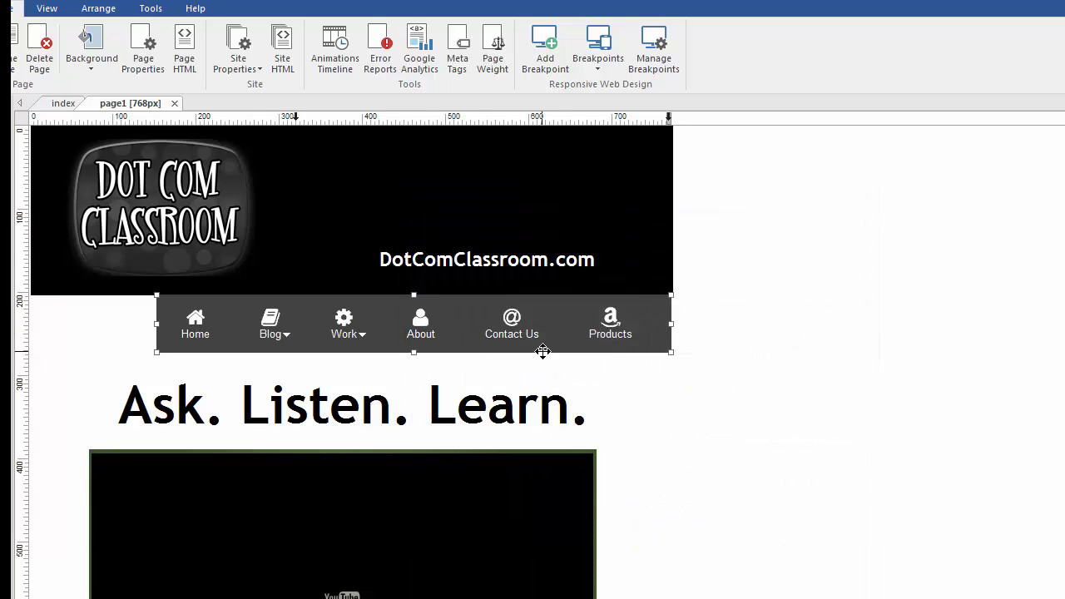
# - Extend the menu to the left page edge in both the 768 px and desktop layouts so it spans the header
pyautogui.press('Left')
pyautogui.moveTo(148, 323); pyautogui.dragTo(31, 327)
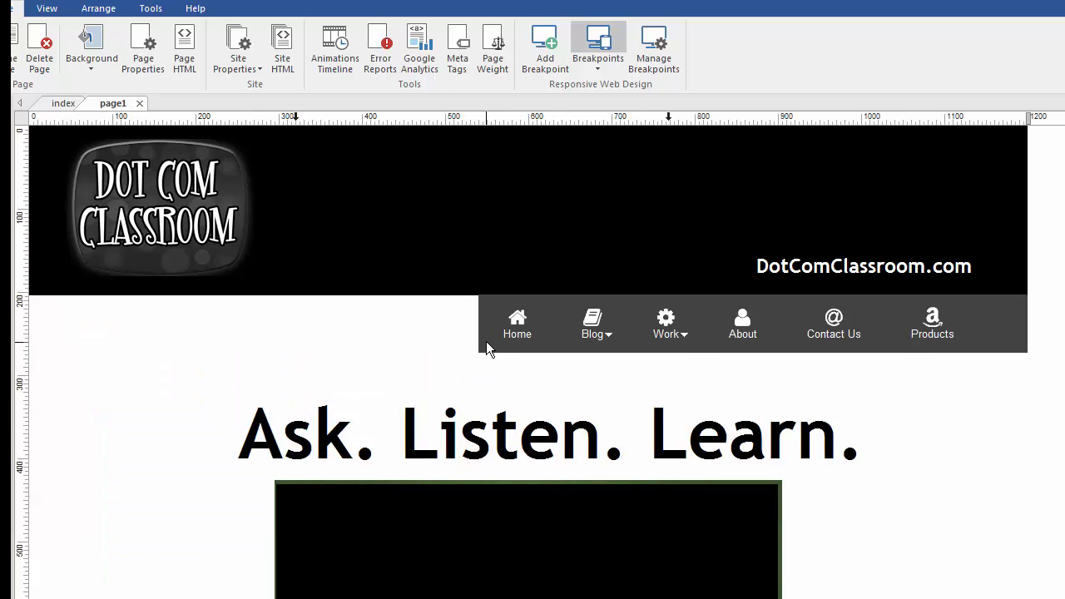
pyautogui.moveTo(480, 324); pyautogui.dragTo(27, 334)
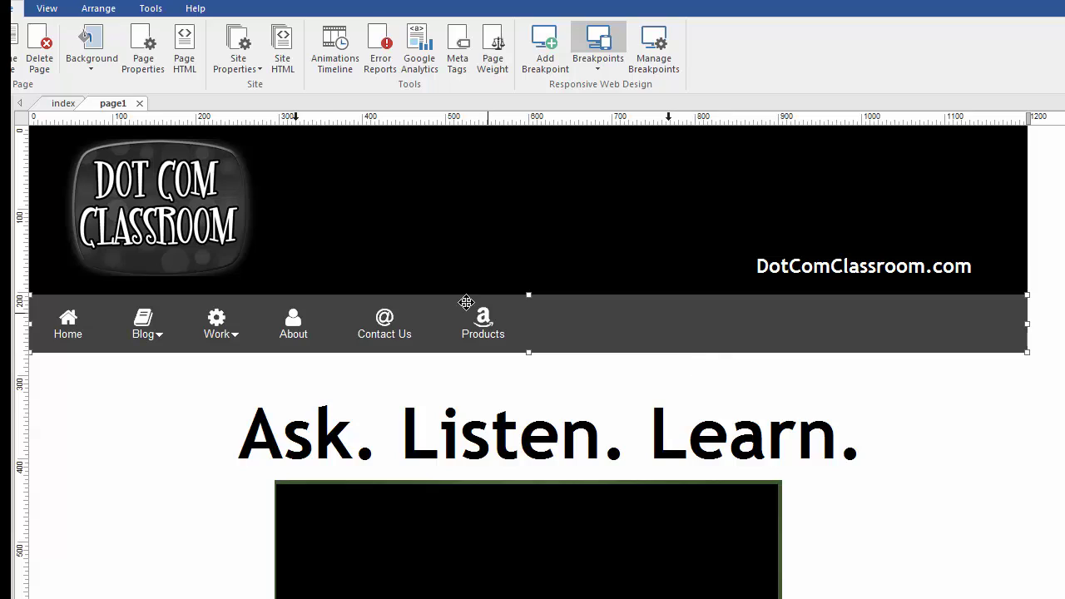
# - In the 768 px layout, align the header and menu with the left page edge and fit their widths to the 768 px boundary
pyautogui.click(671, 118)
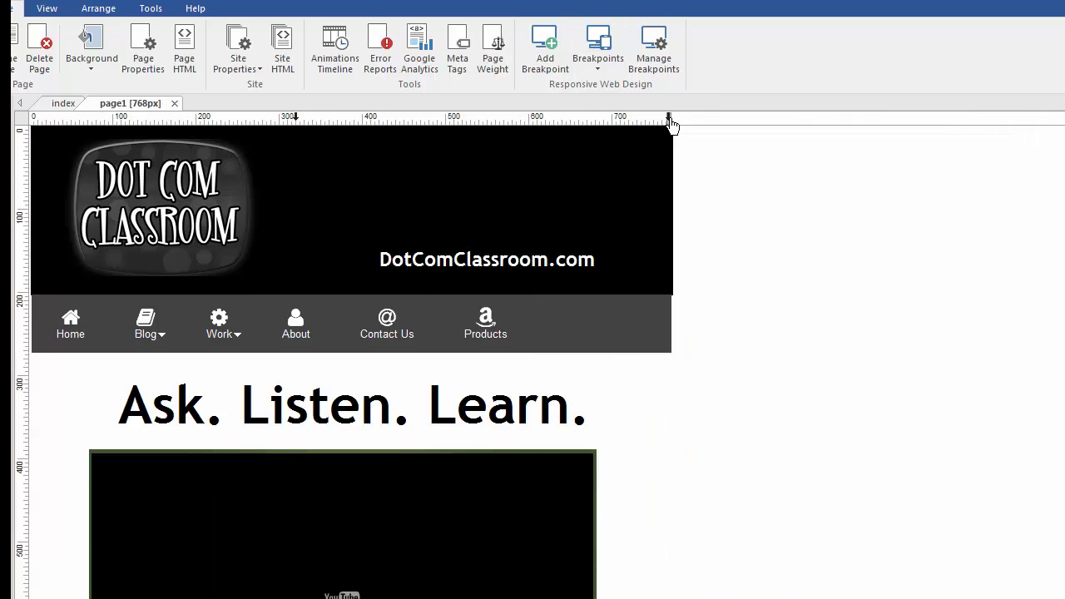
pyautogui.click(672, 325)
pyautogui.moveTo(673, 324); pyautogui.dragTo(669, 324)
pyautogui.click(668, 379)
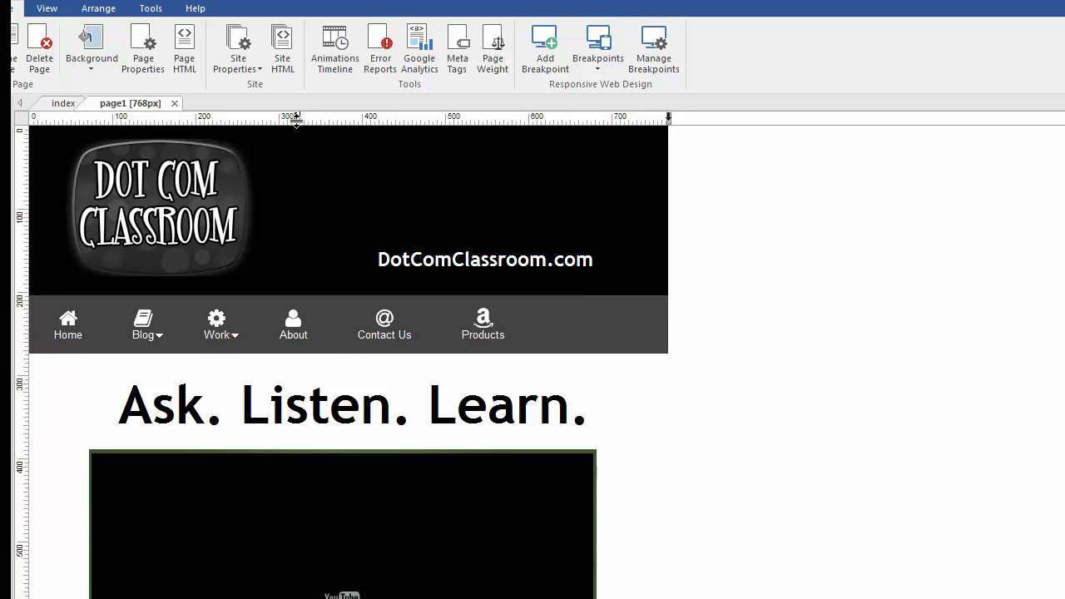
# - Check the menu's style settings in the 320 px layout without changing them, and compare the desktop and 320 px layouts
pyautogui.click(296, 118)
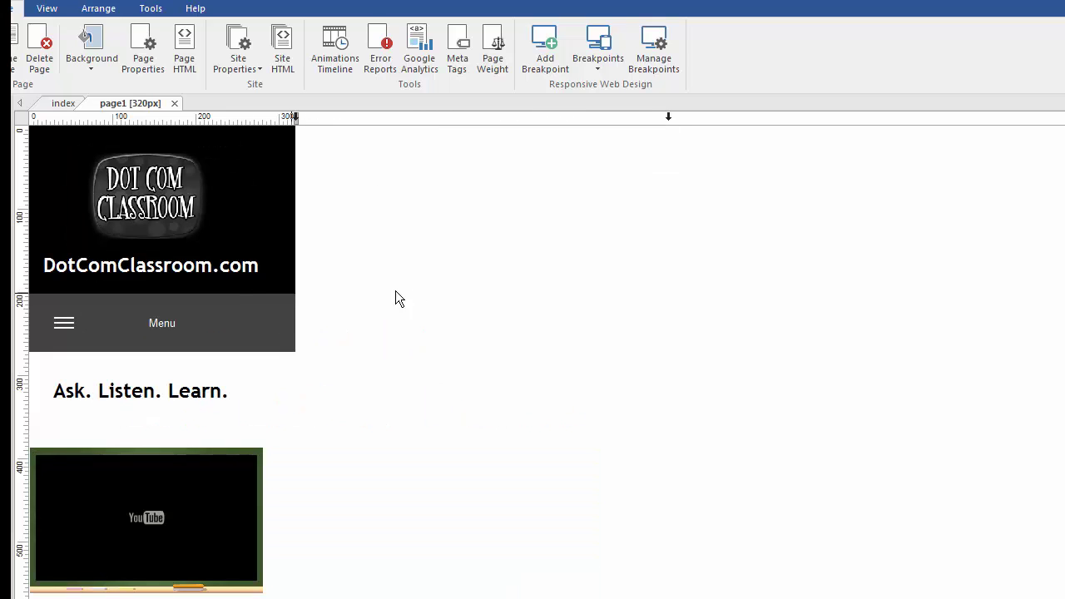
pyautogui.doubleClick(283, 325)
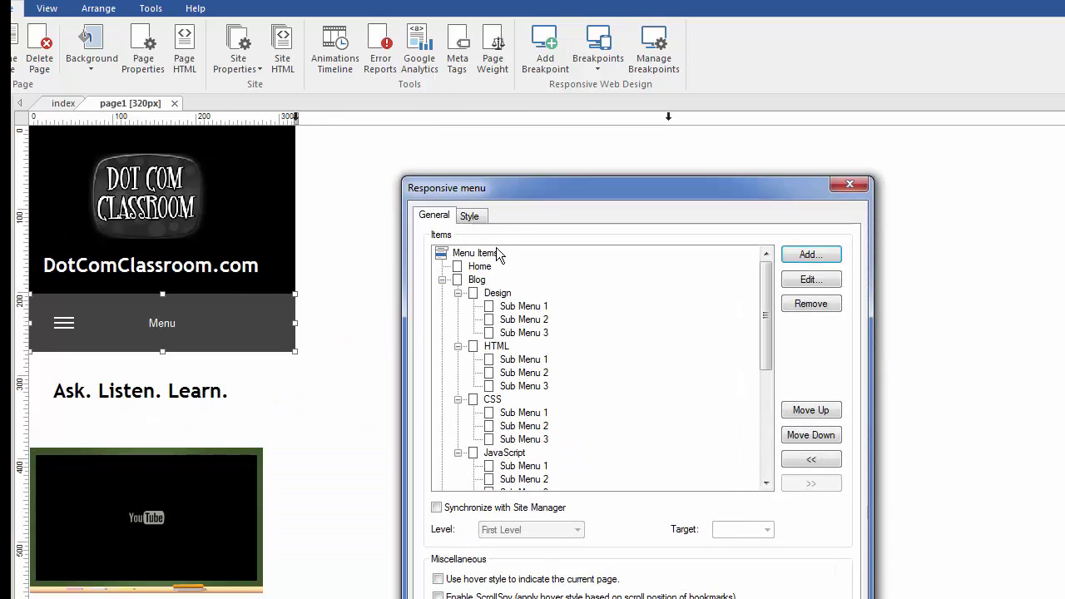
pyautogui.click(473, 217)
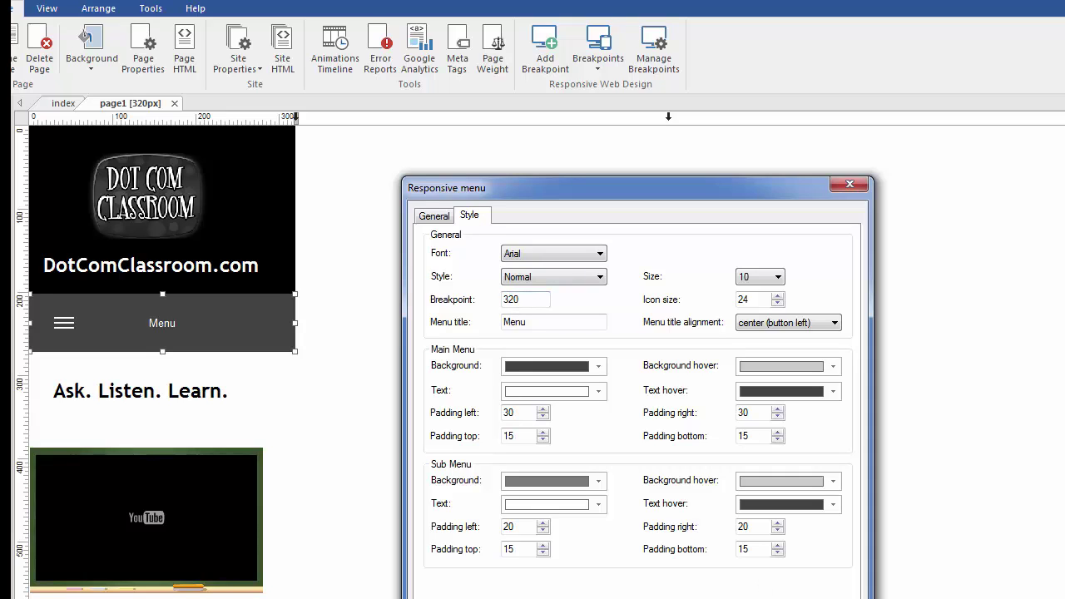
pyautogui.press('Return')
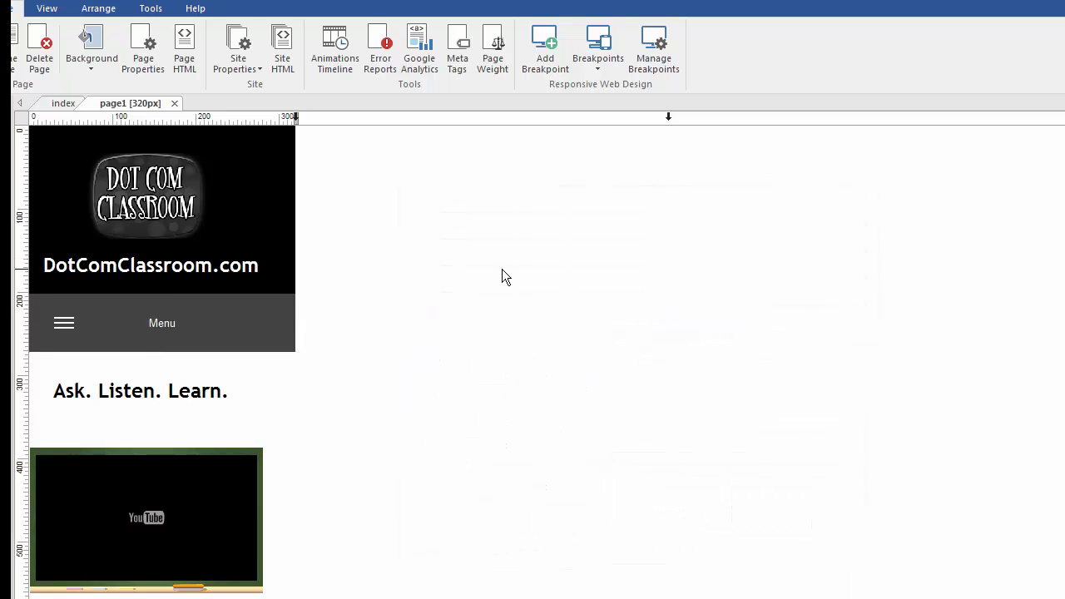
pyautogui.click(598, 46)
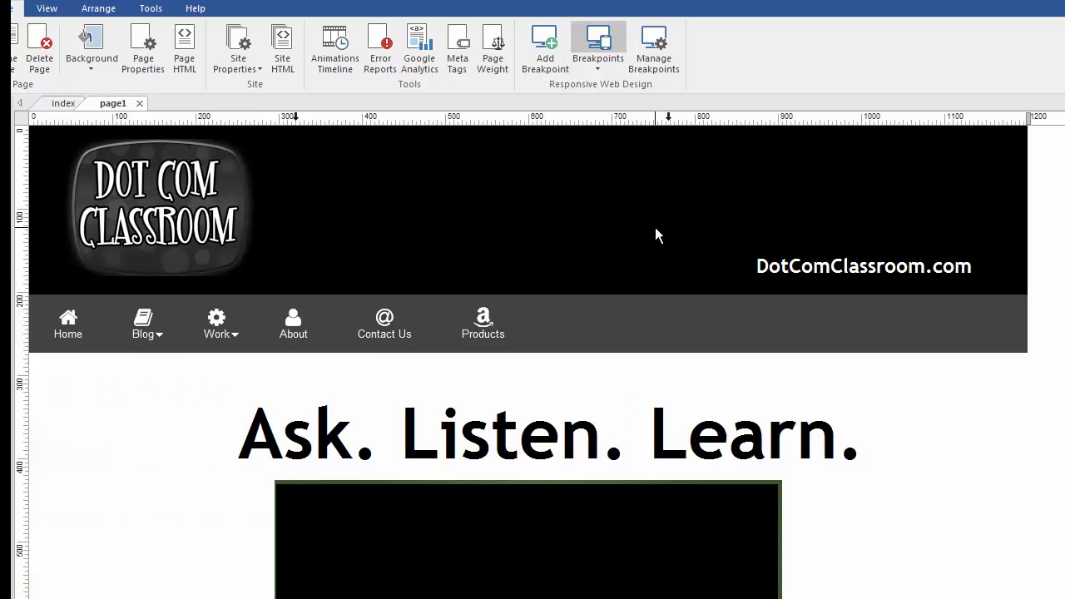
pyautogui.click(295, 117)
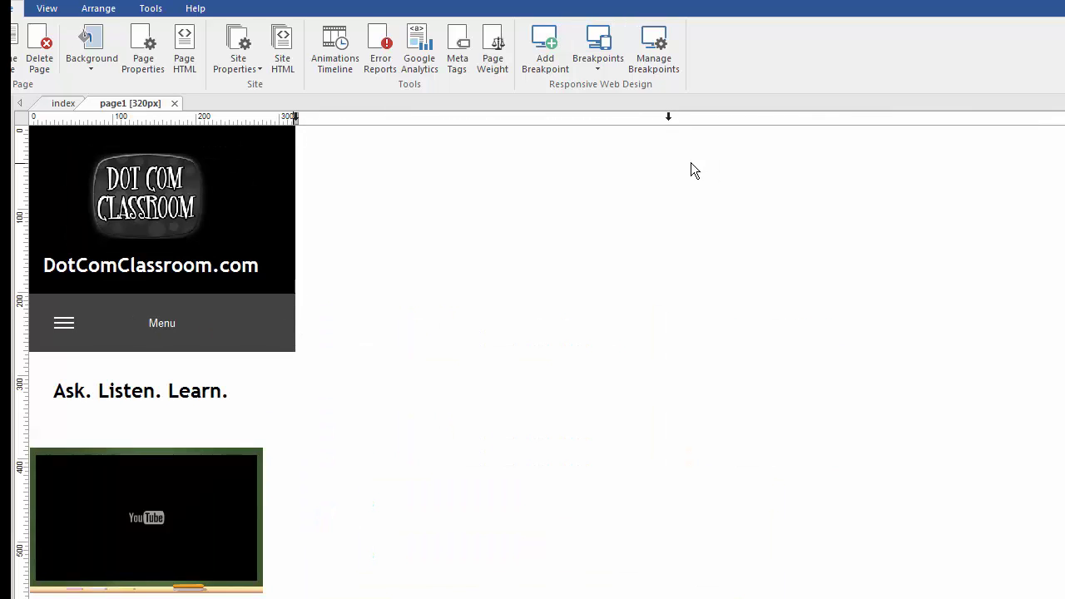
# - Preview the page in the browser and narrow the window to examine how the menu behaves at tablet and phone widths
pyautogui.press('F12')
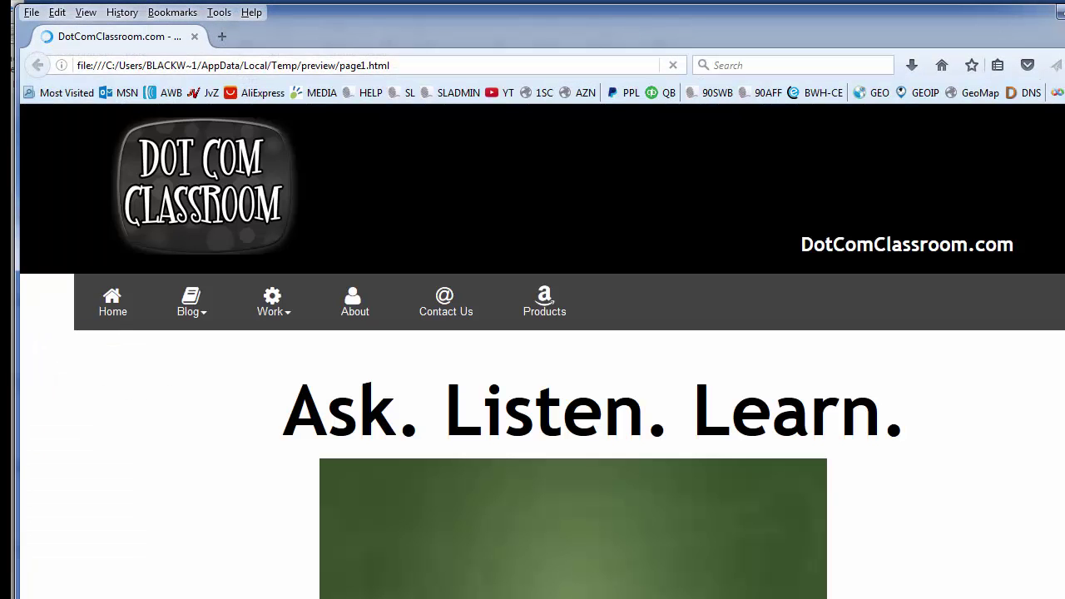
pyautogui.moveTo(1064, 233); pyautogui.dragTo(660, 233)
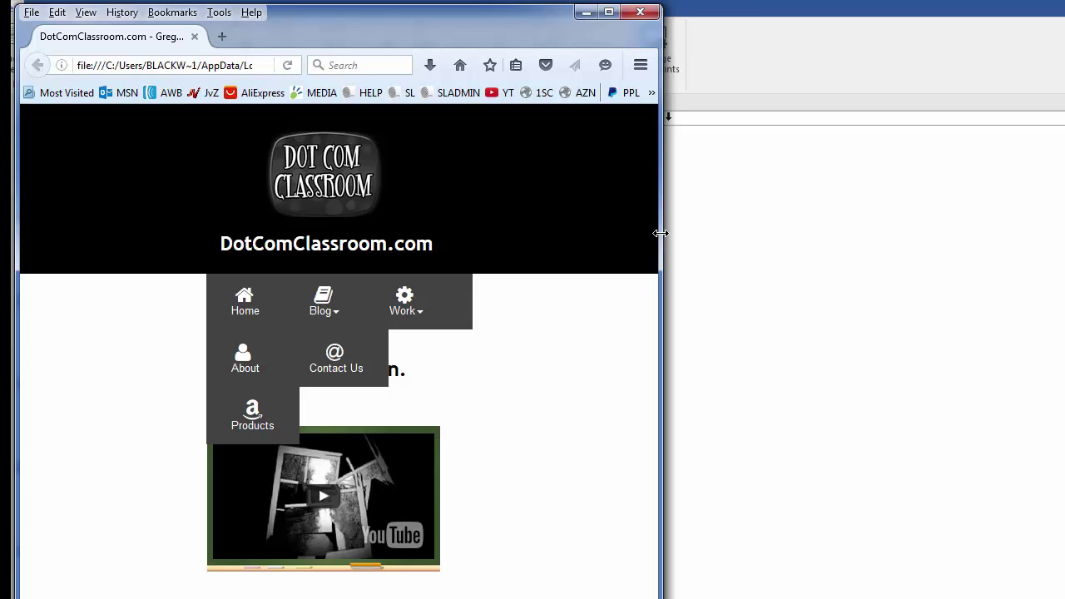
pyautogui.moveTo(660, 233); pyautogui.dragTo(472, 264)
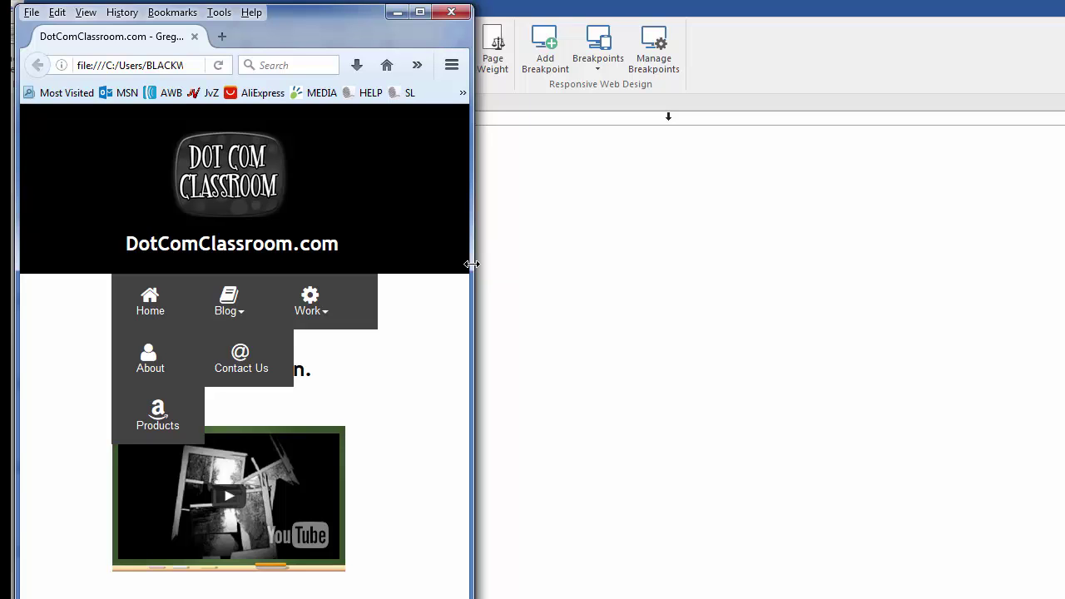
# - Narrow the previewed page to phone width to examine the collapsed menu, widen it again, and close the preview
pyautogui.moveTo(468, 263); pyautogui.dragTo(286, 318)
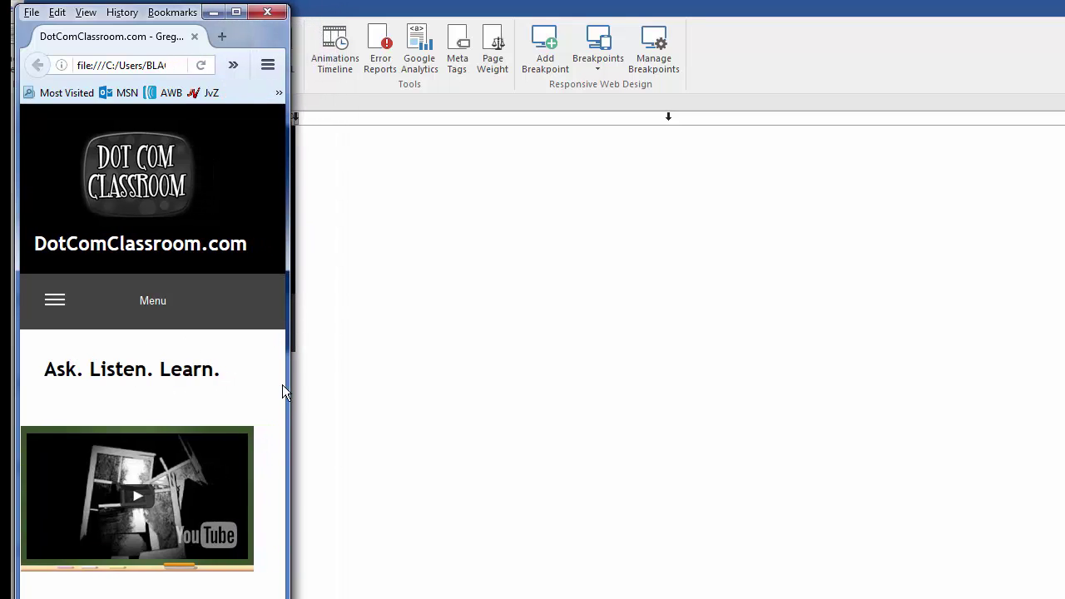
pyautogui.moveTo(287, 381); pyautogui.dragTo(957, 416)
pyautogui.click(935, 14)
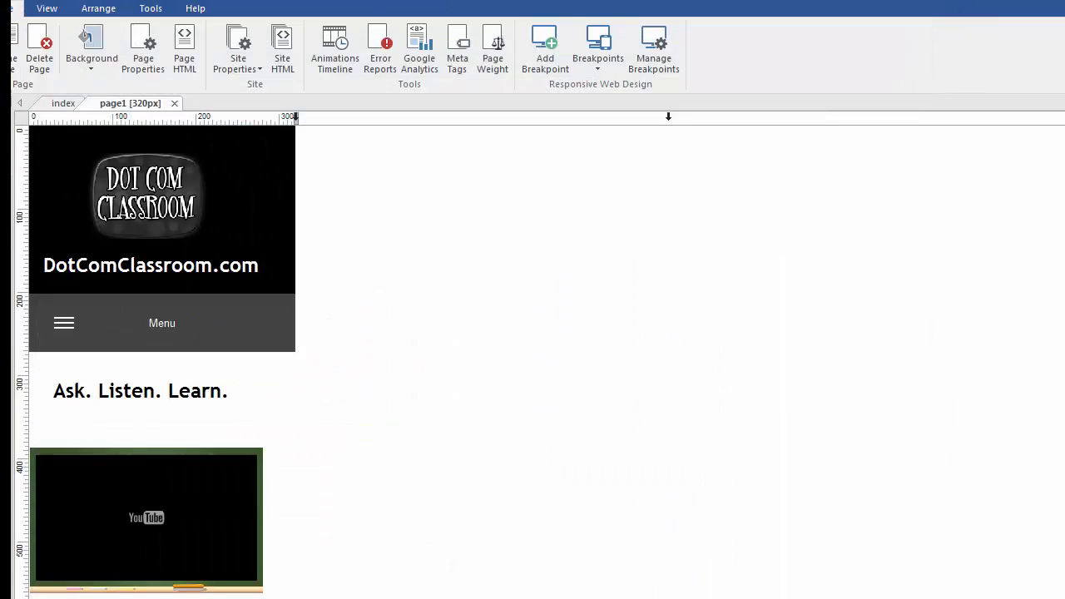
# - Review the page's breakpoint list without changing it, and preview the page in the browser from desktop down to phone width
pyautogui.click(651, 60)
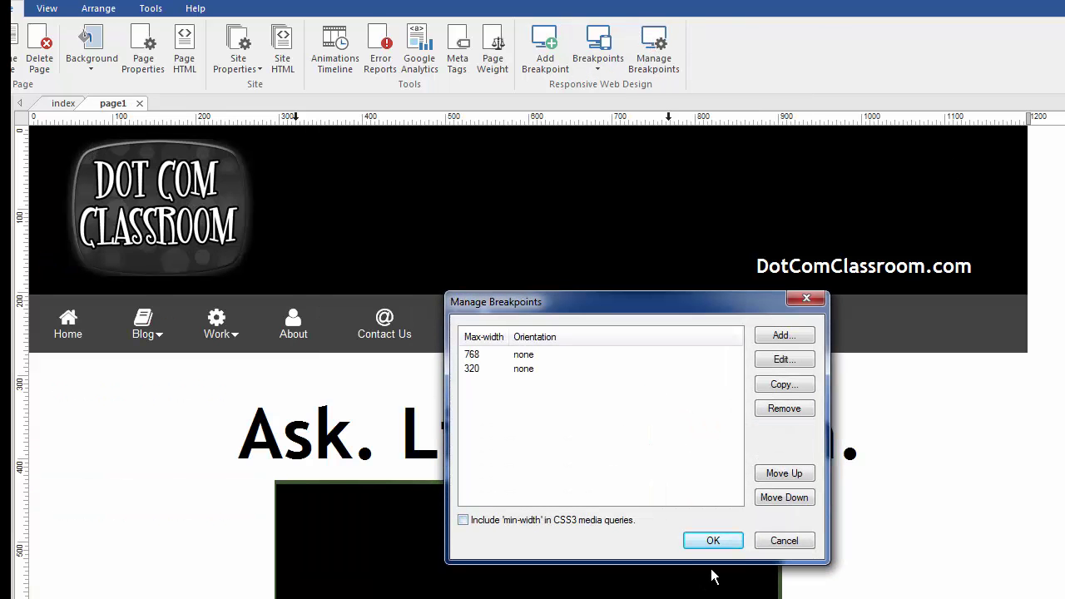
pyautogui.click(713, 542)
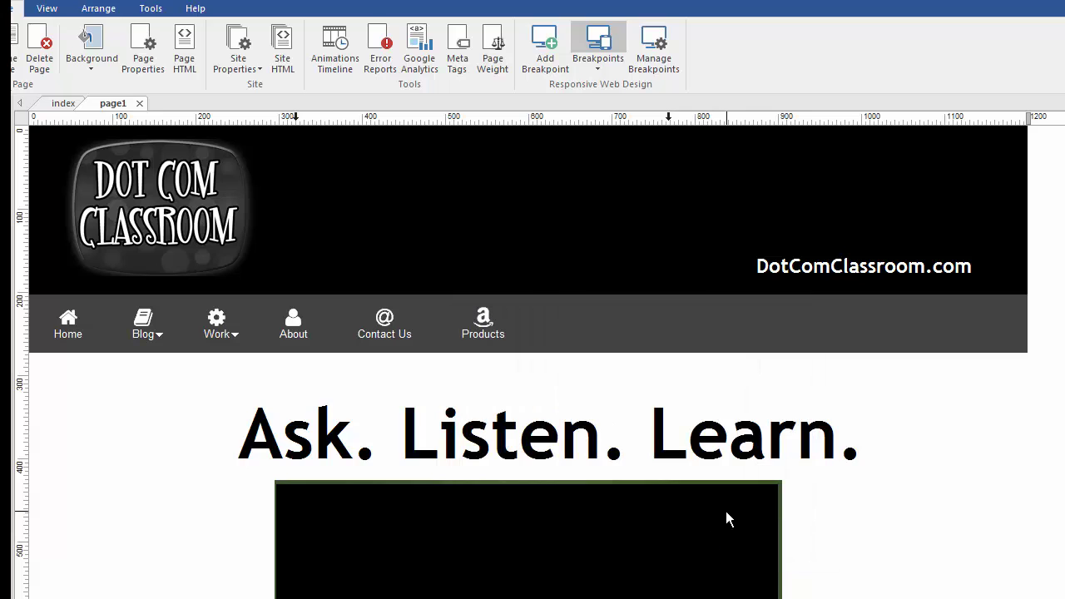
pyautogui.press('F5')
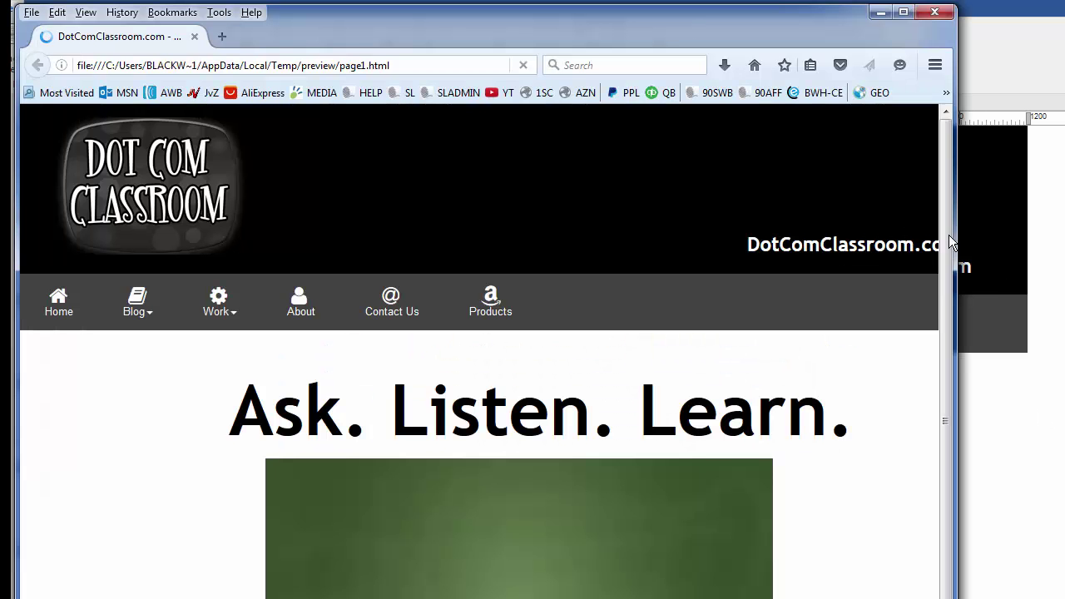
pyautogui.moveTo(956, 244); pyautogui.dragTo(278, 280)
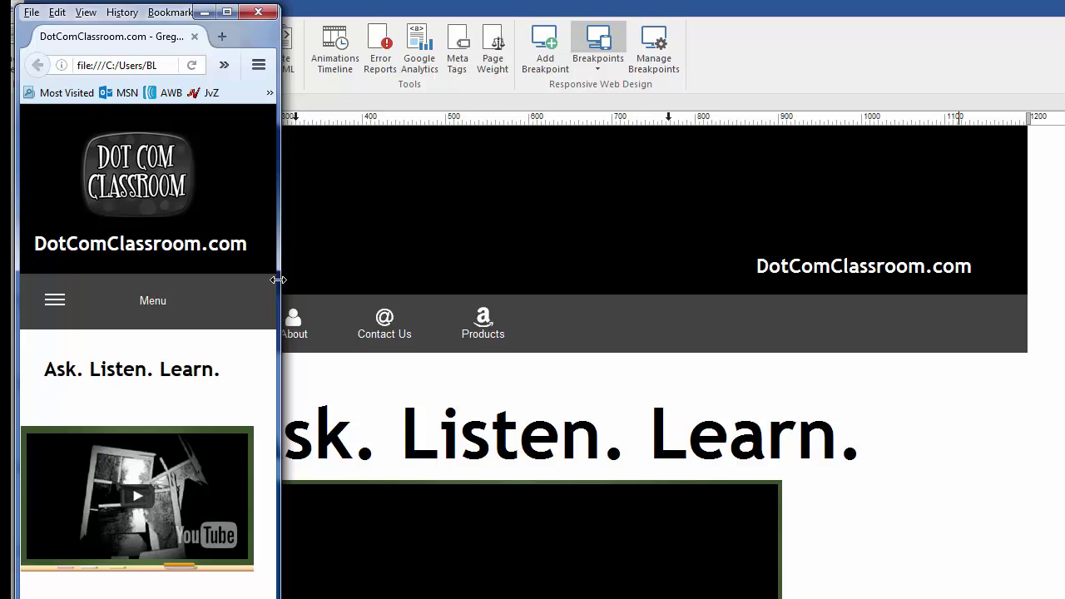
pyautogui.moveTo(278, 280); pyautogui.dragTo(1063, 270)
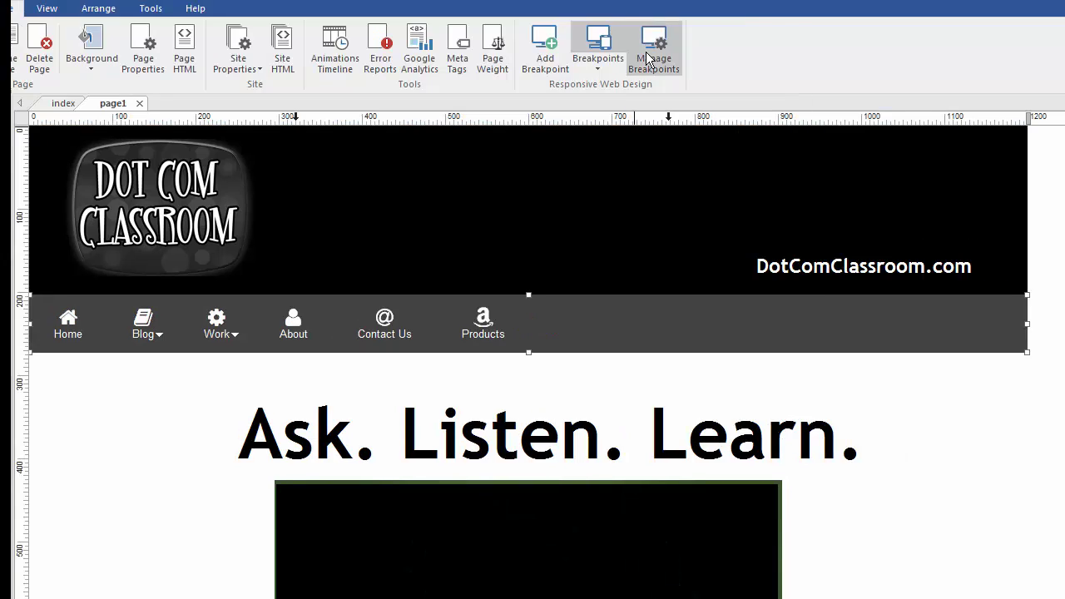
# - Check the min-width media query option for the breakpoints, leave it off, and preview the page at desktop width
pyautogui.click(653, 50)
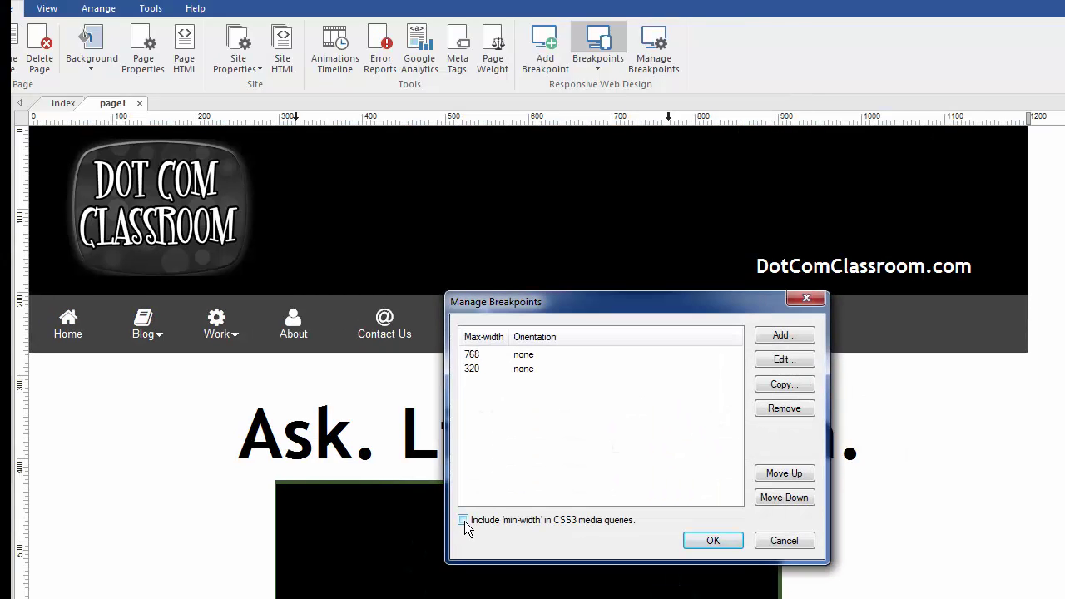
pyautogui.click(721, 542)
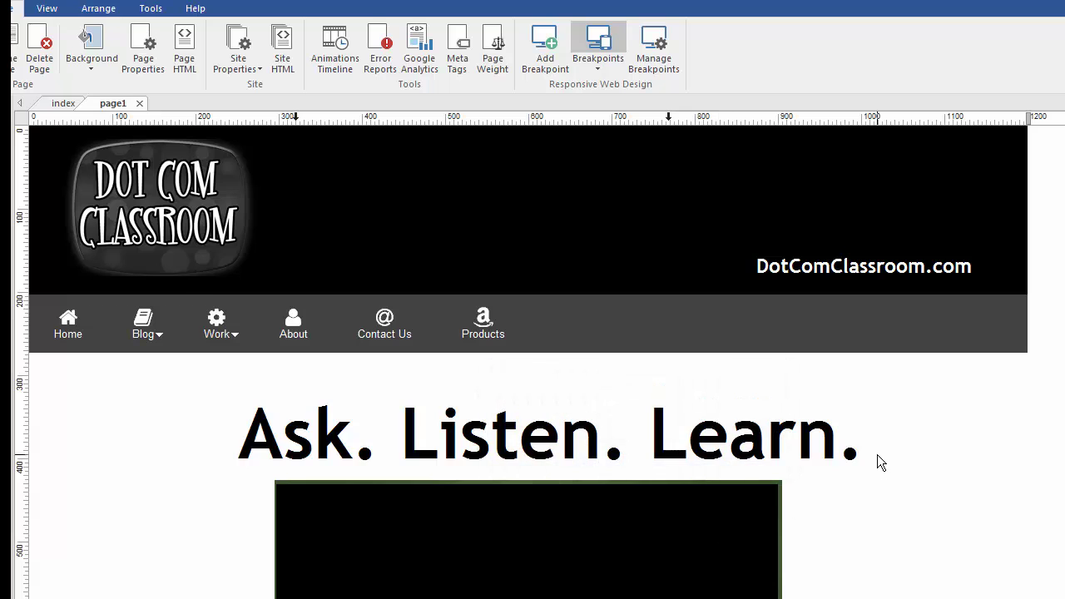
pyautogui.press('F5')
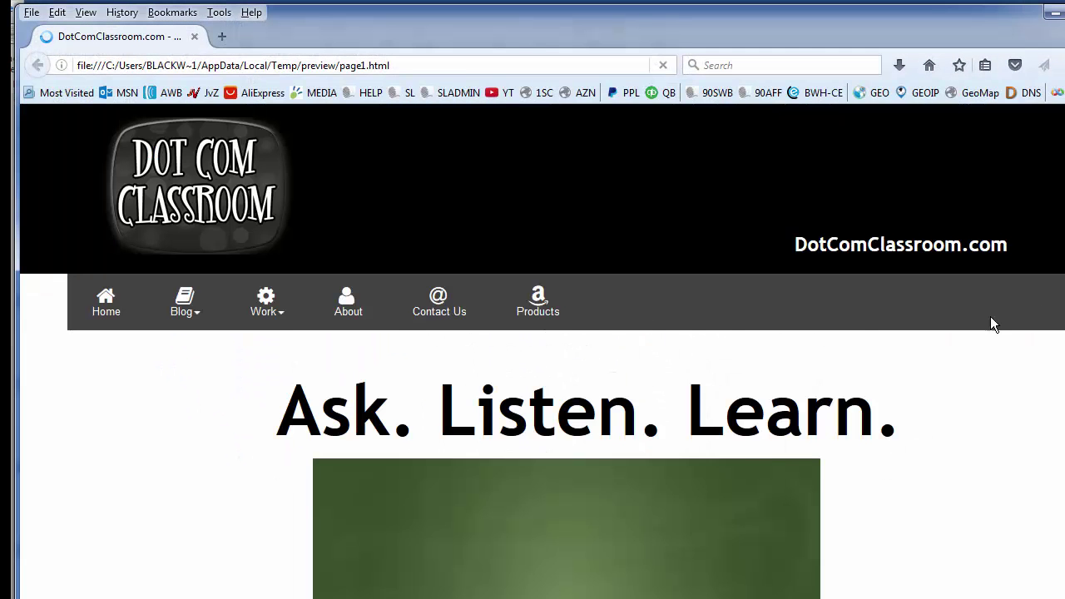
pyautogui.moveTo(1061, 316); pyautogui.dragTo(1042, 380)
pyautogui.click(1020, 13)
# - In the desktop layout, set the responsive menu's breakpoint to 600
pyautogui.doubleClick(635, 331)
pyautogui.click(468, 220)
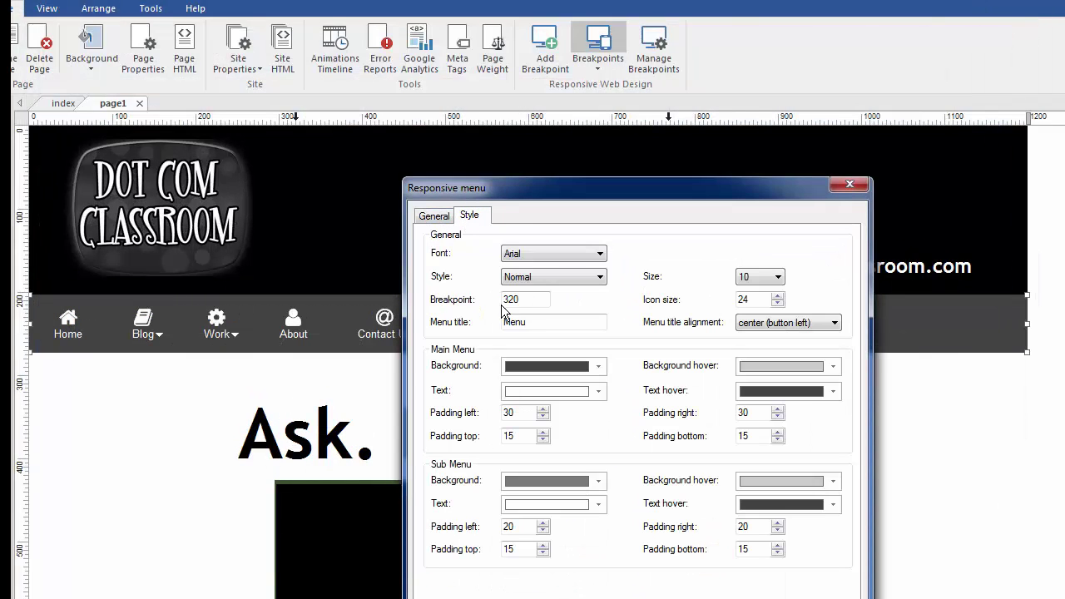
pyautogui.moveTo(524, 302); pyautogui.dragTo(500, 300)
pyautogui.write('600')
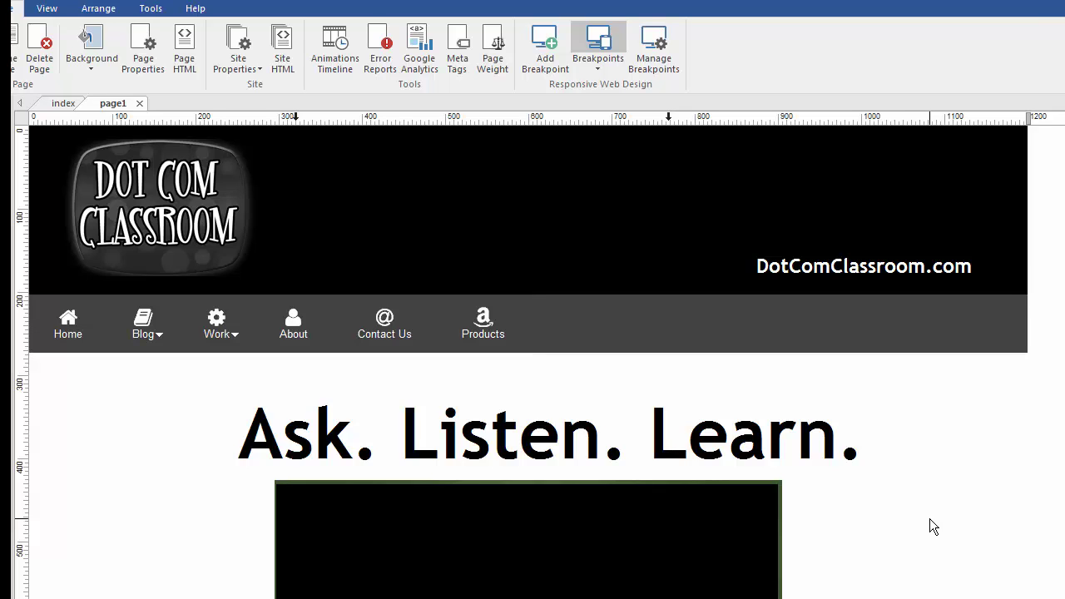
# - Preview the page in the browser, narrow and widen the window to test the 600 menu breakpoint, and close the preview
pyautogui.hotkey('ctrl', 'shift', 'p')
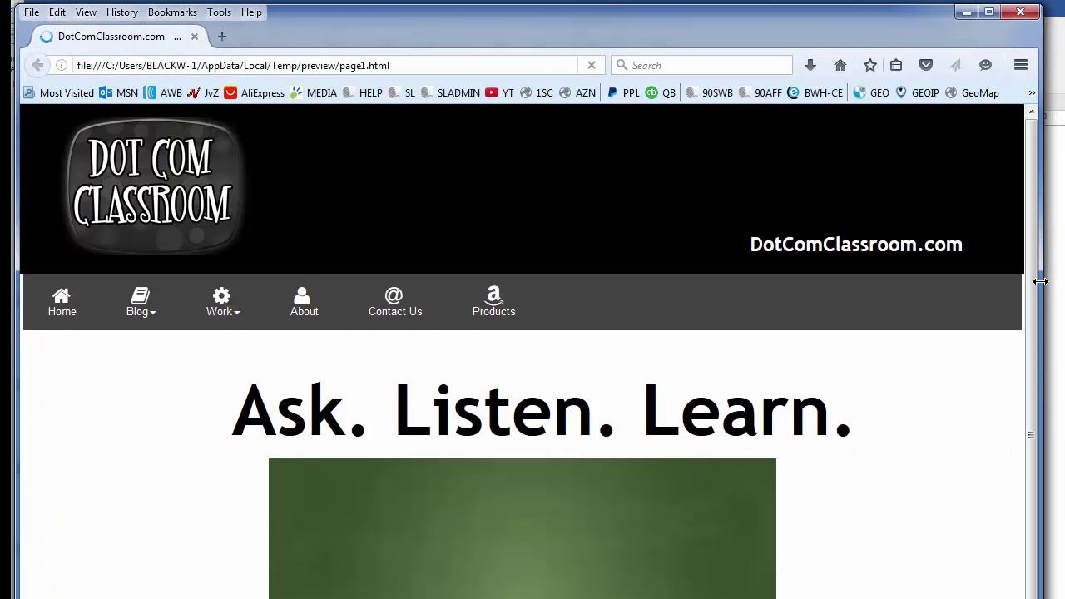
pyautogui.moveTo(1042, 283); pyautogui.dragTo(584, 356)
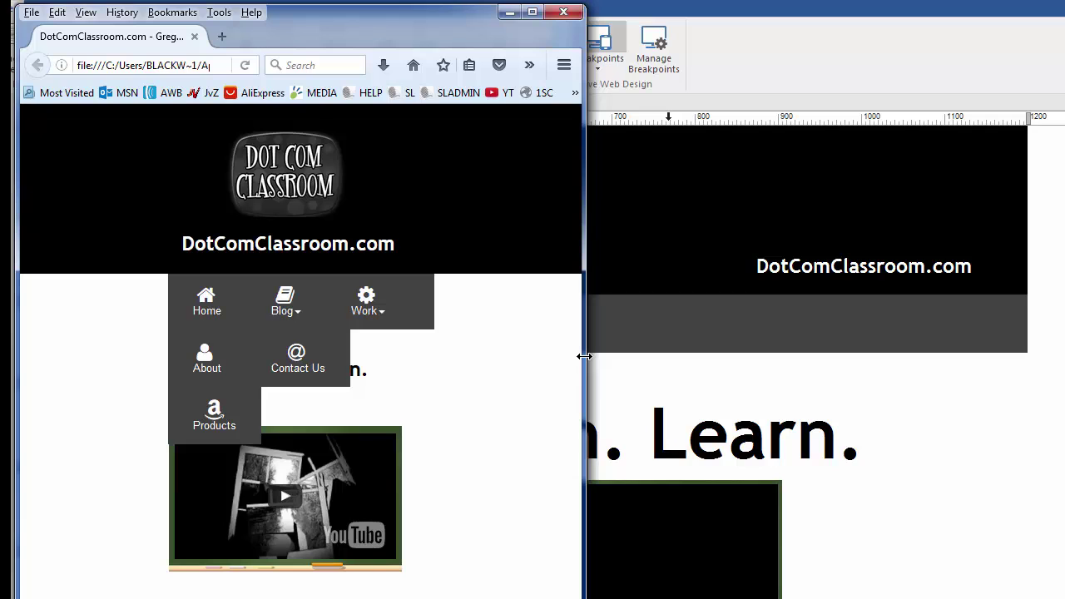
pyautogui.moveTo(584, 356); pyautogui.dragTo(946, 361)
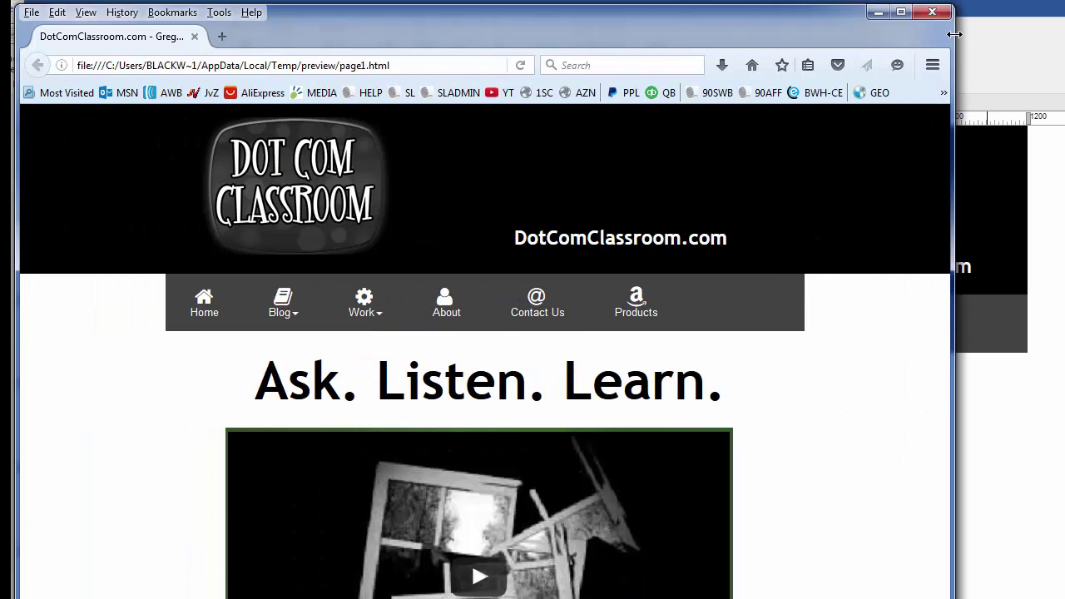
pyautogui.click(933, 13)
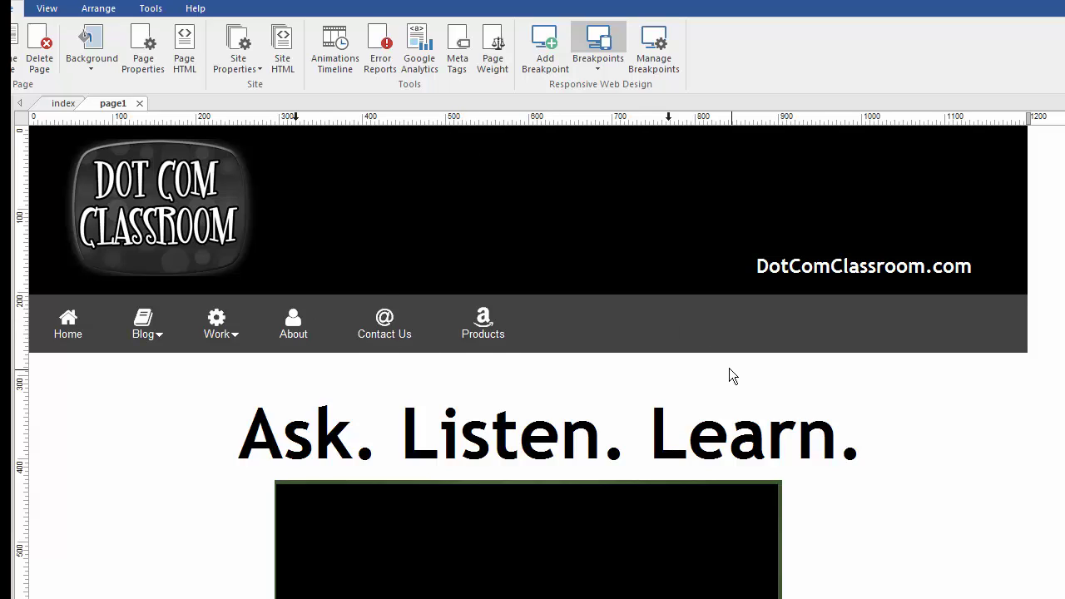
# - Set the responsive menu's breakpoint to 700 in its style settings
pyautogui.doubleClick(633, 328)
pyautogui.click(469, 215)
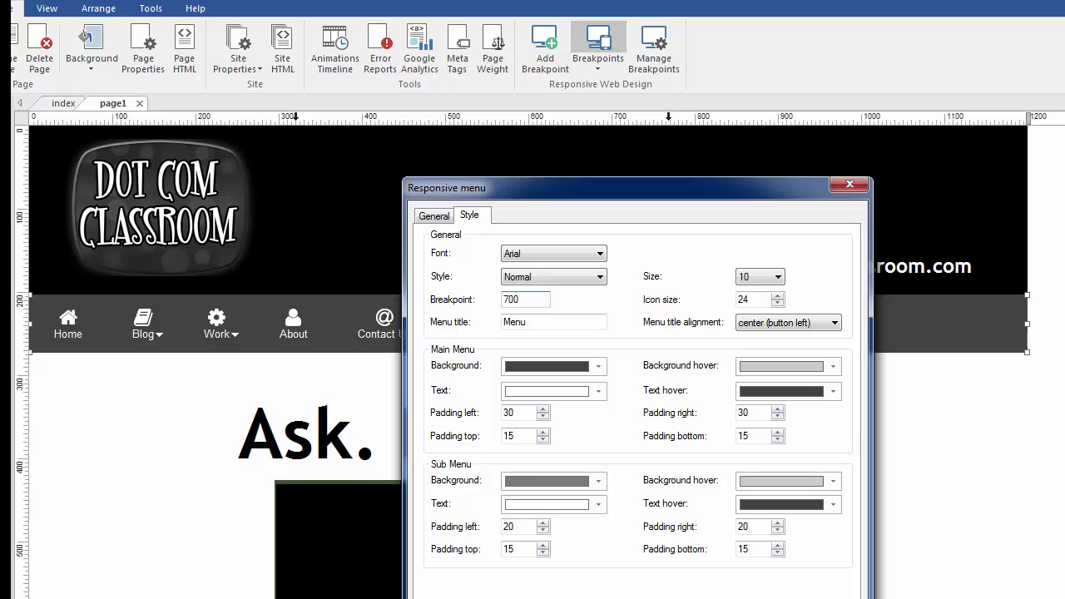
pyautogui.press('Return')
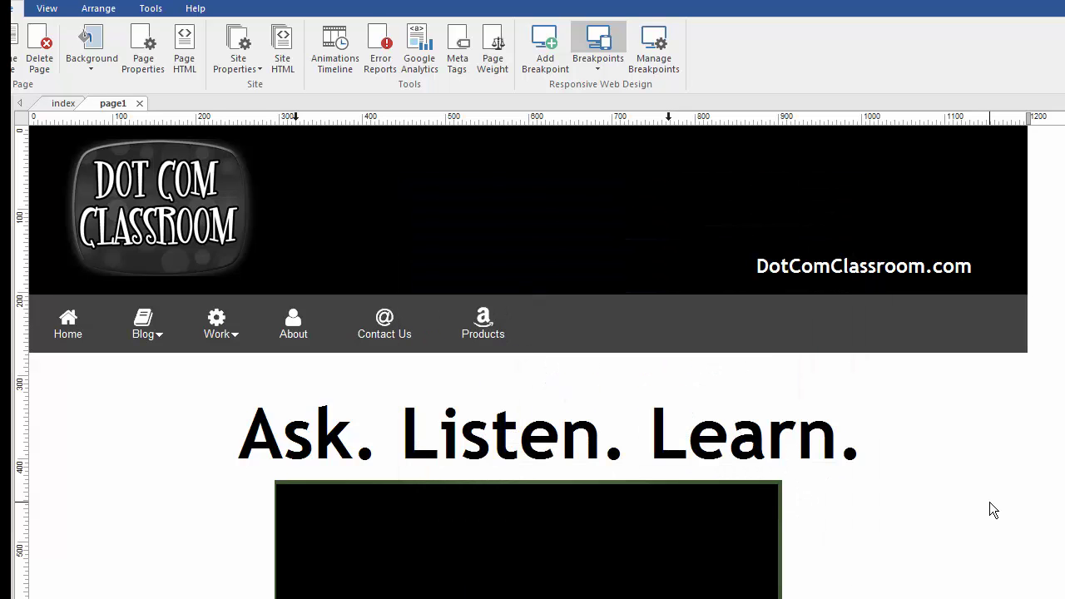
# - Preview the page and resize the window to test the menu's 700 breakpoint, closing the preview when finished
pyautogui.press('F5')
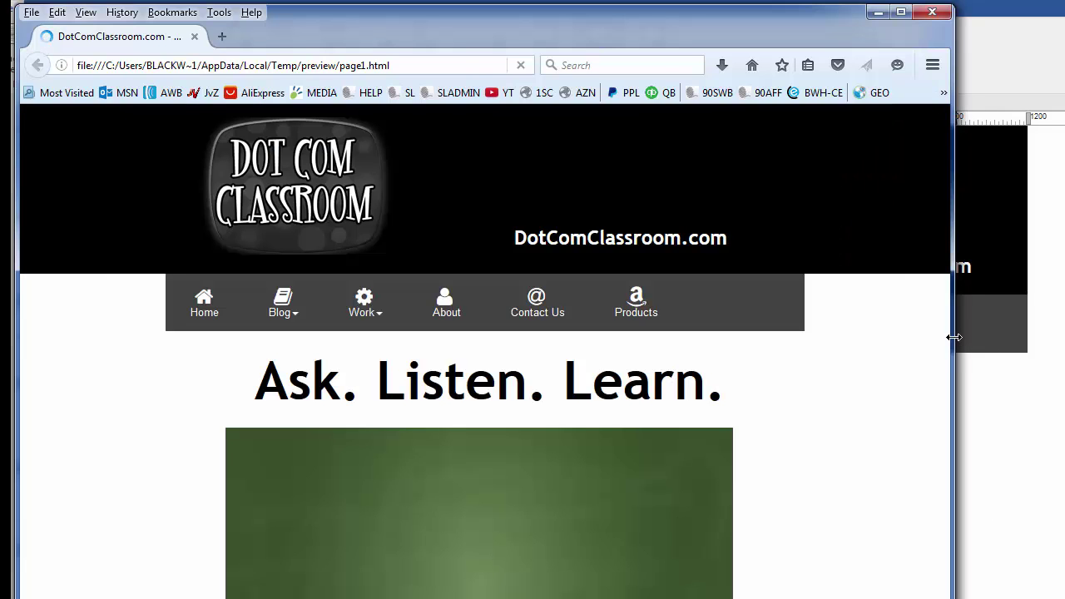
pyautogui.moveTo(952, 336); pyautogui.dragTo(423, 347)
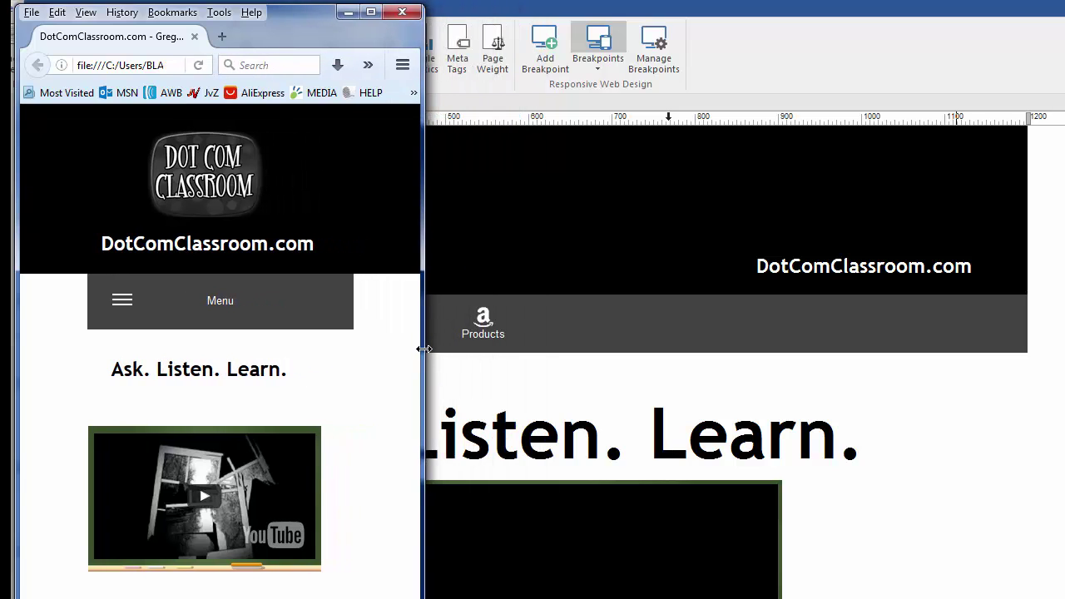
pyautogui.moveTo(423, 348); pyautogui.dragTo(425, 349)
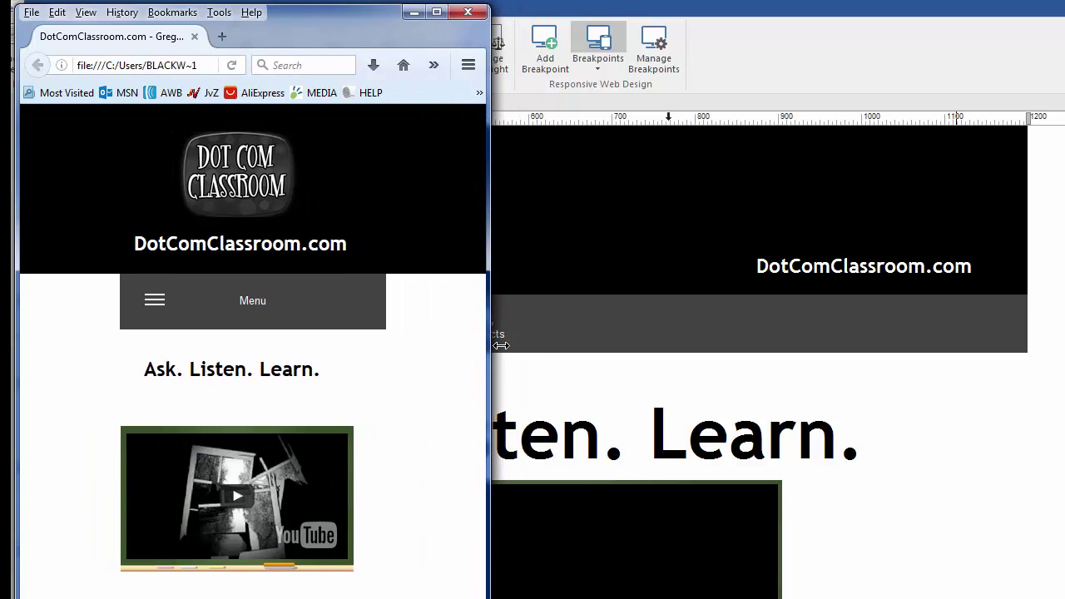
pyautogui.moveTo(502, 344); pyautogui.dragTo(1032, 343)
pyautogui.click(1010, 12)
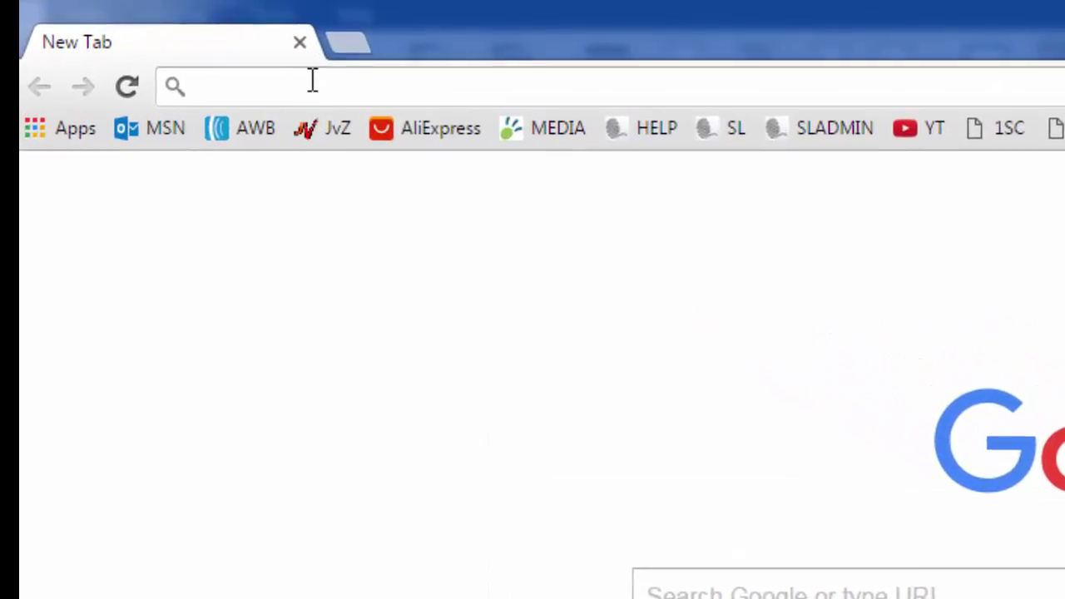
# - Switch to Chrome and open viewportsizes.com
pyautogui.click(312, 81)
pyautogui.write('viewpo')
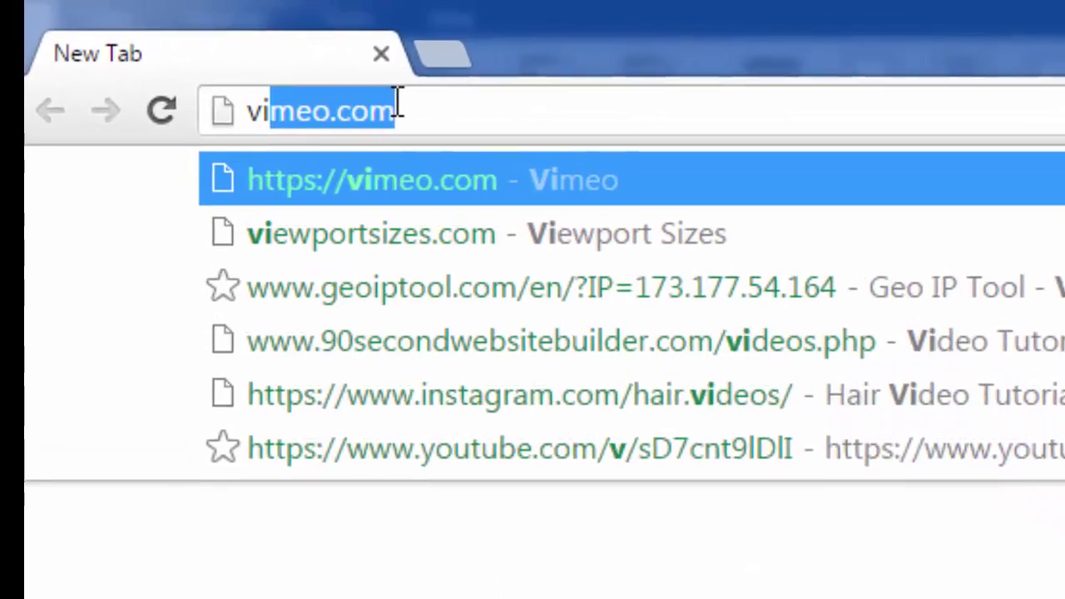
pyautogui.write('rtsizes')
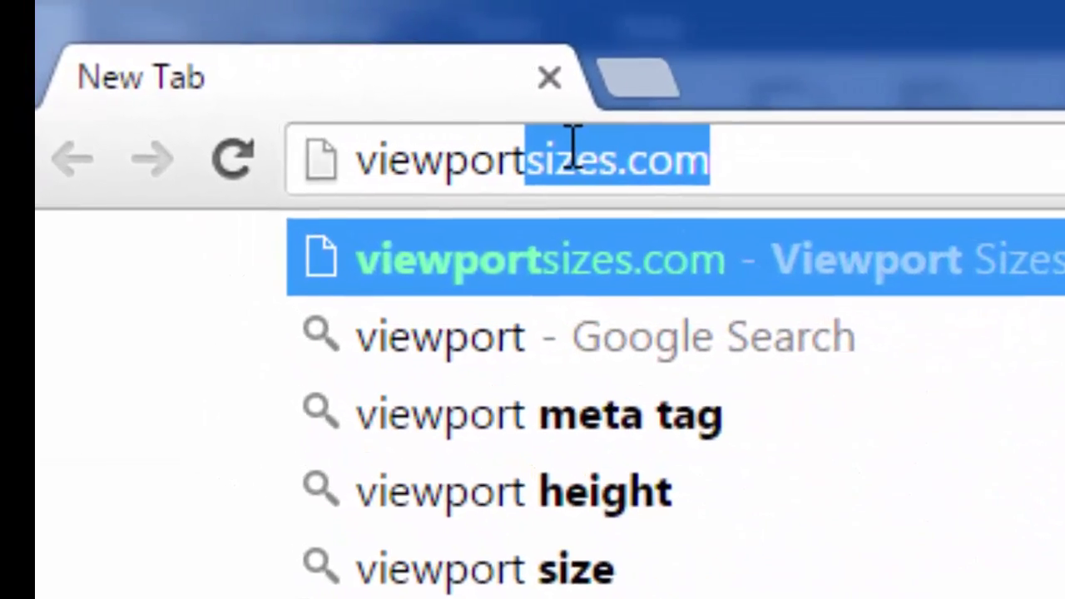
pyautogui.press('Return')
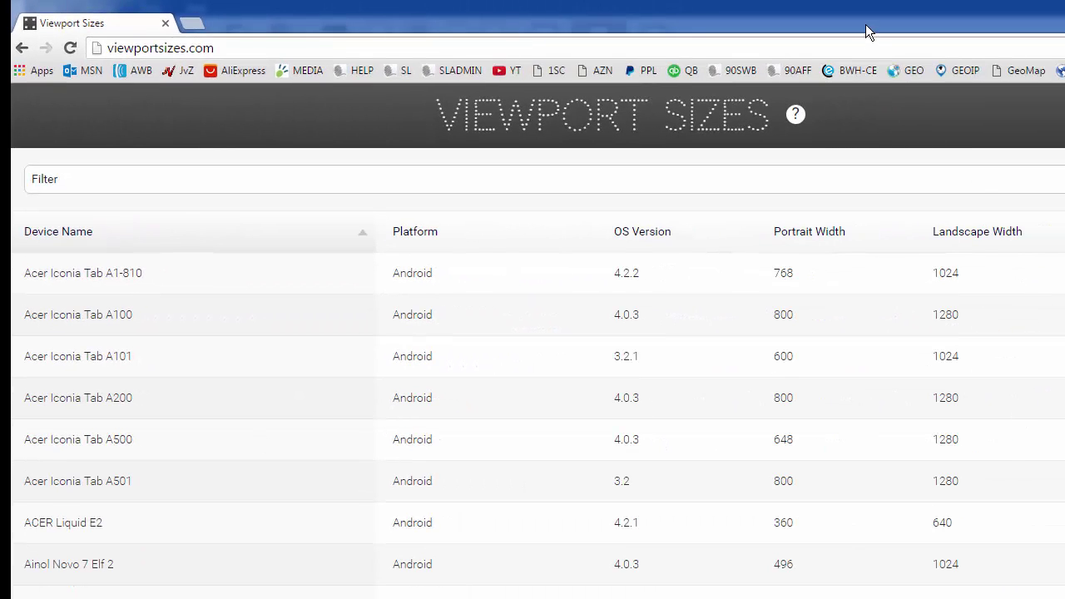
# - Examine the portrait and landscape widths of Android and BlackBerry devices in the viewport sizes table
pyautogui.moveTo(865, 24); pyautogui.dragTo(867, 12)
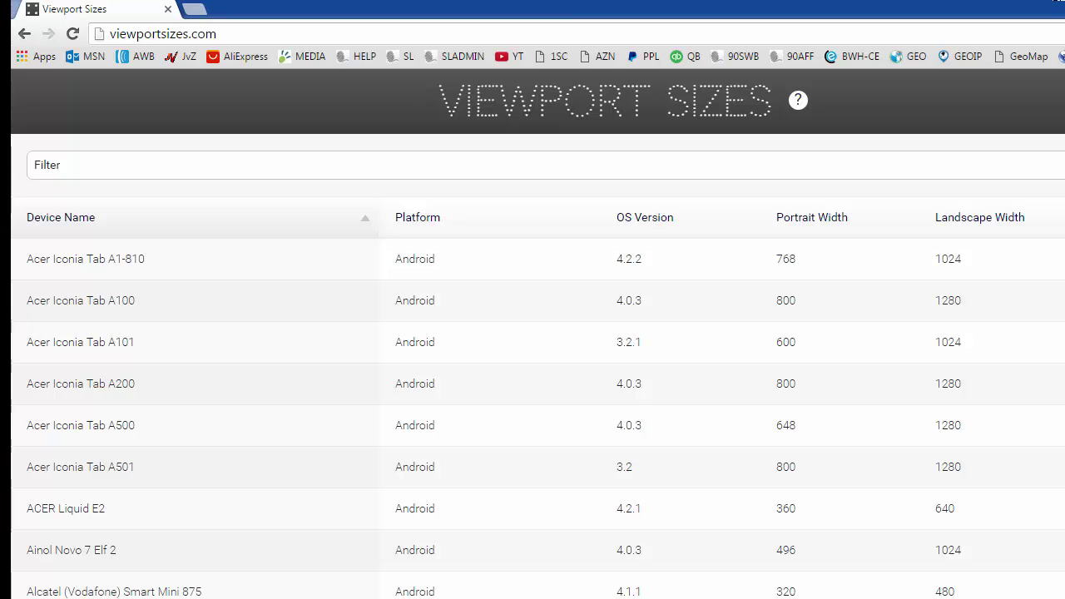
pyautogui.moveTo(1018, 9); pyautogui.dragTo(922, 11)
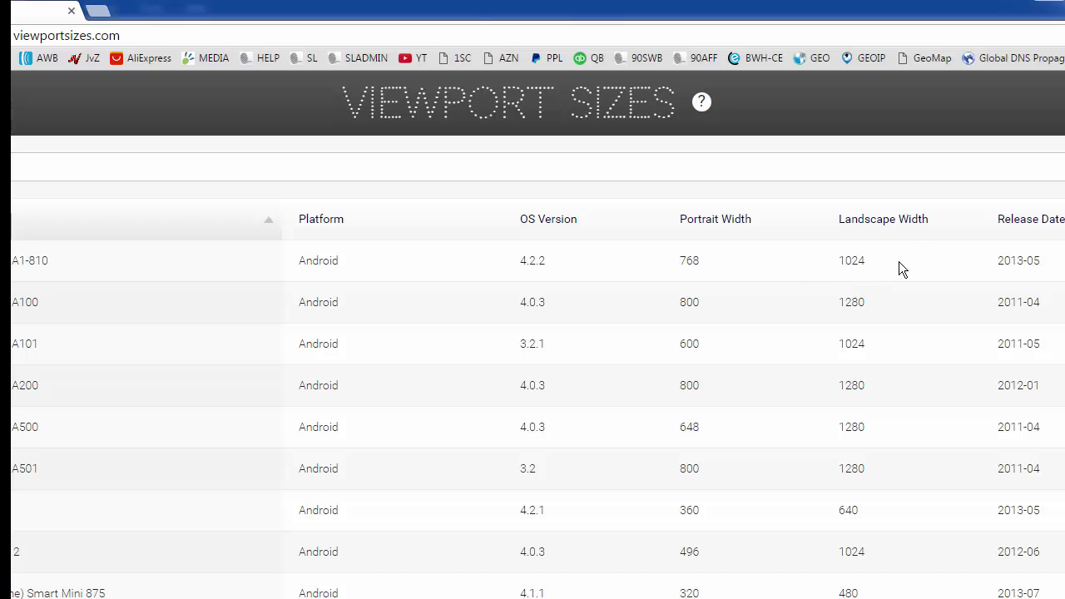
pyautogui.moveTo(890, 9); pyautogui.dragTo(852, 12)
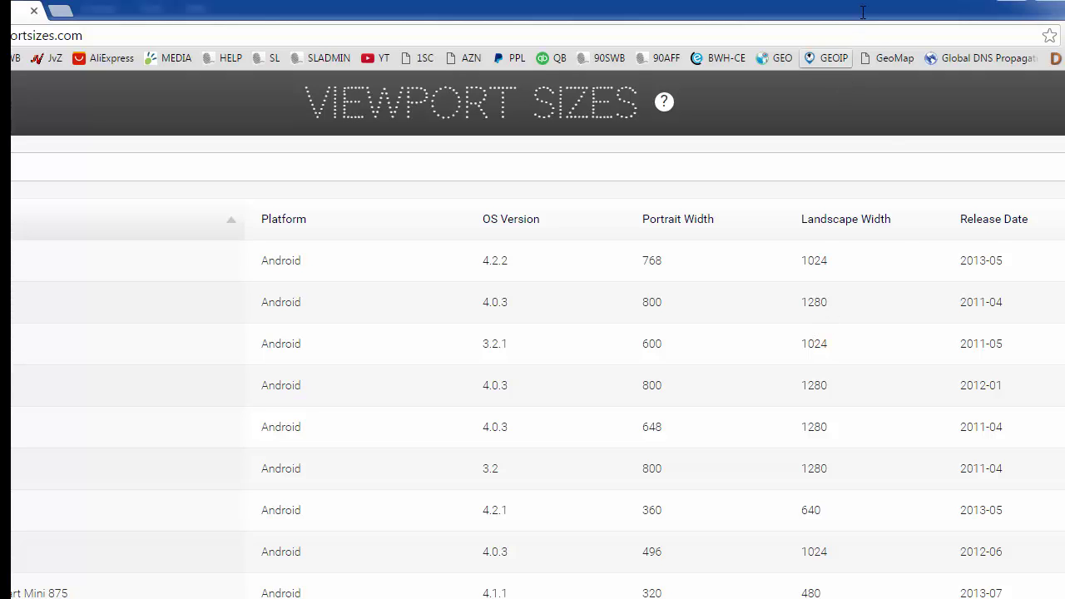
pyautogui.scroll(-7, 901, 251)
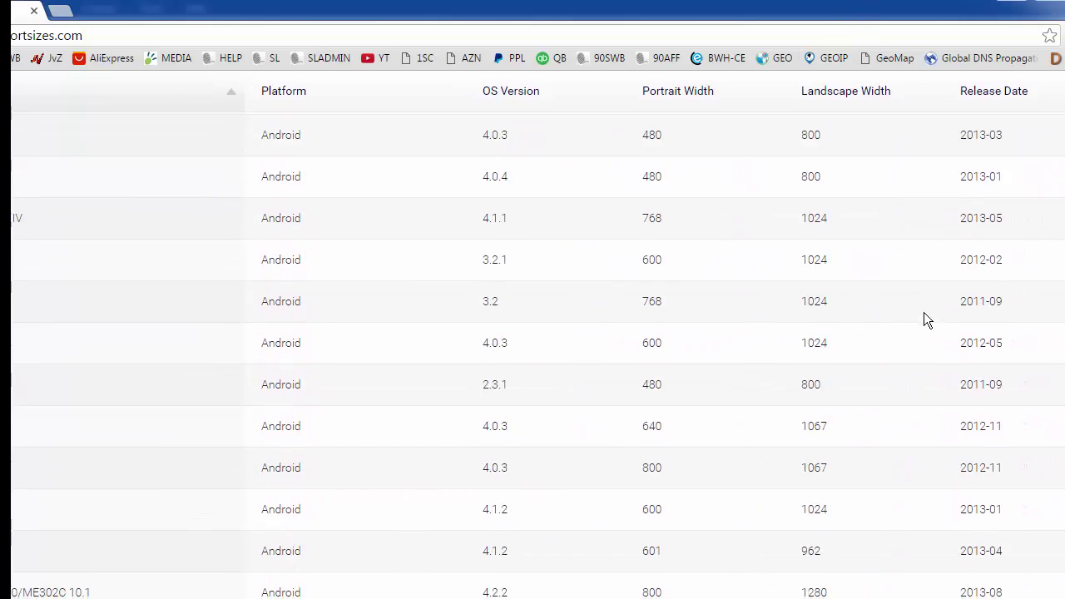
pyautogui.scroll(-5, 920, 314)
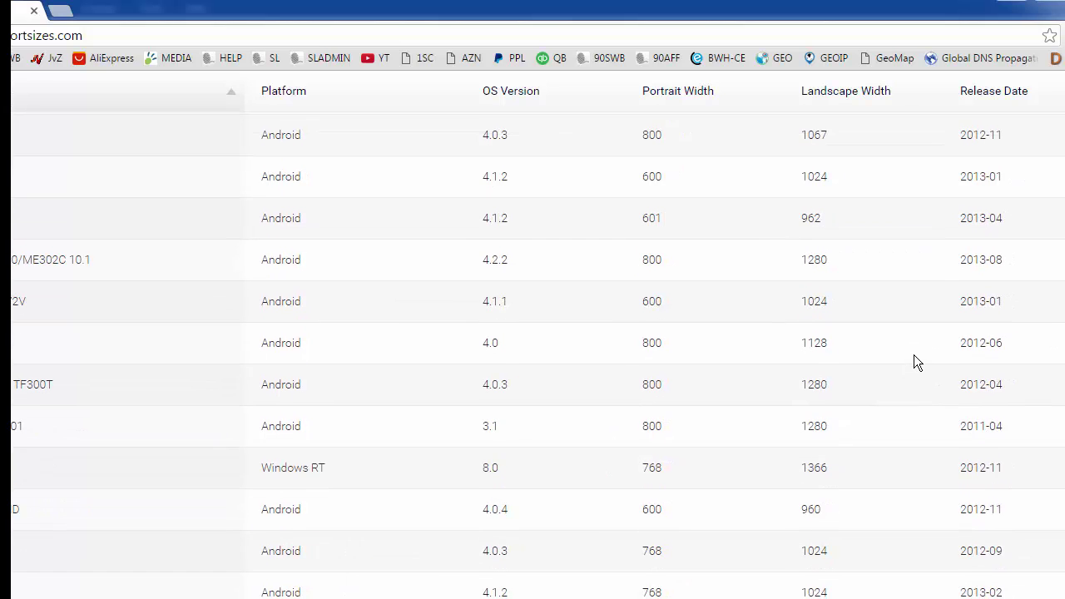
pyautogui.scroll(-4, 902, 336)
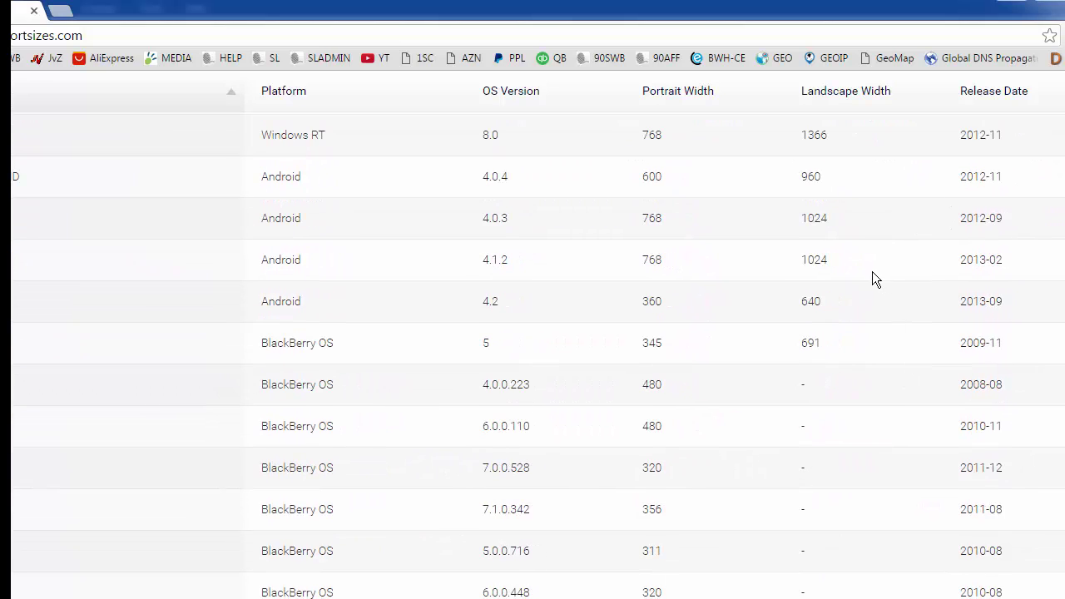
pyautogui.scroll(-2, 870, 267)
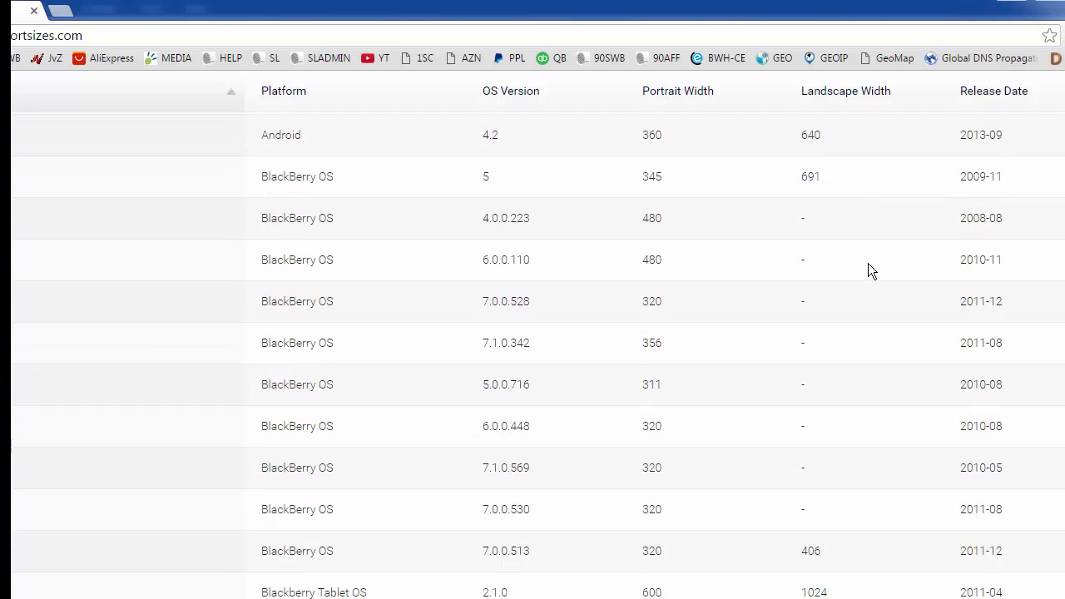
pyautogui.scroll(-2, 868, 263)
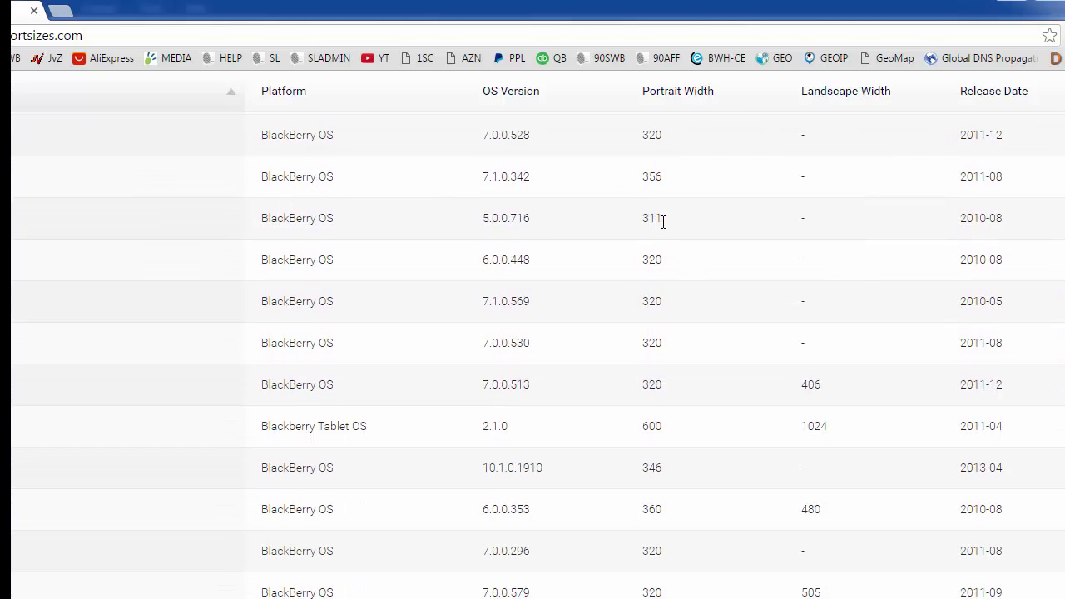
pyautogui.moveTo(662, 220); pyautogui.dragTo(627, 218)
pyautogui.click(724, 222)
pyautogui.scroll(-1, 676, 259)
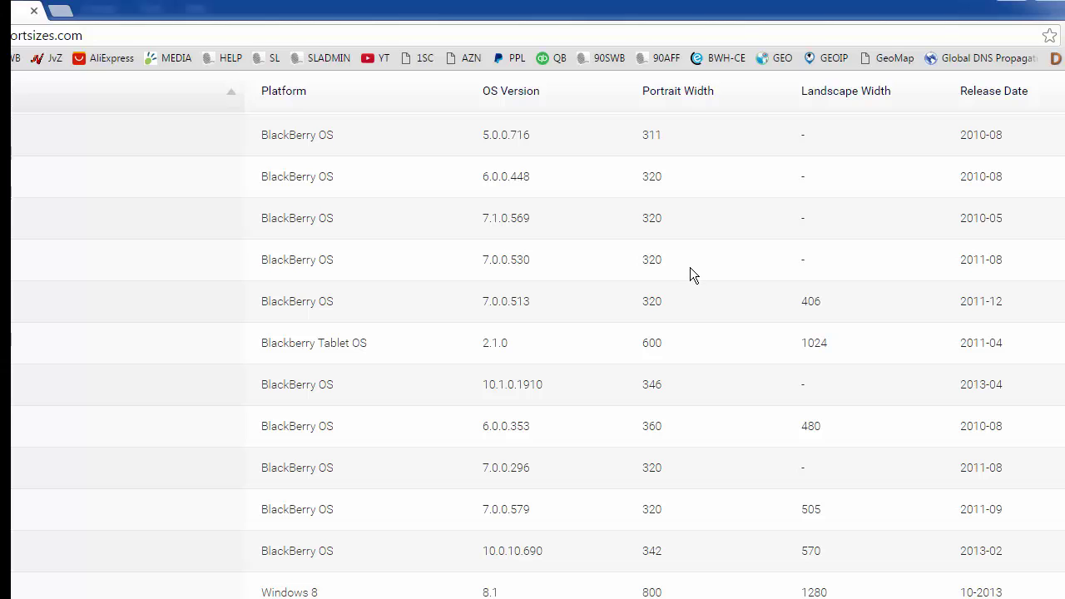
pyautogui.scroll(3, 690, 268)
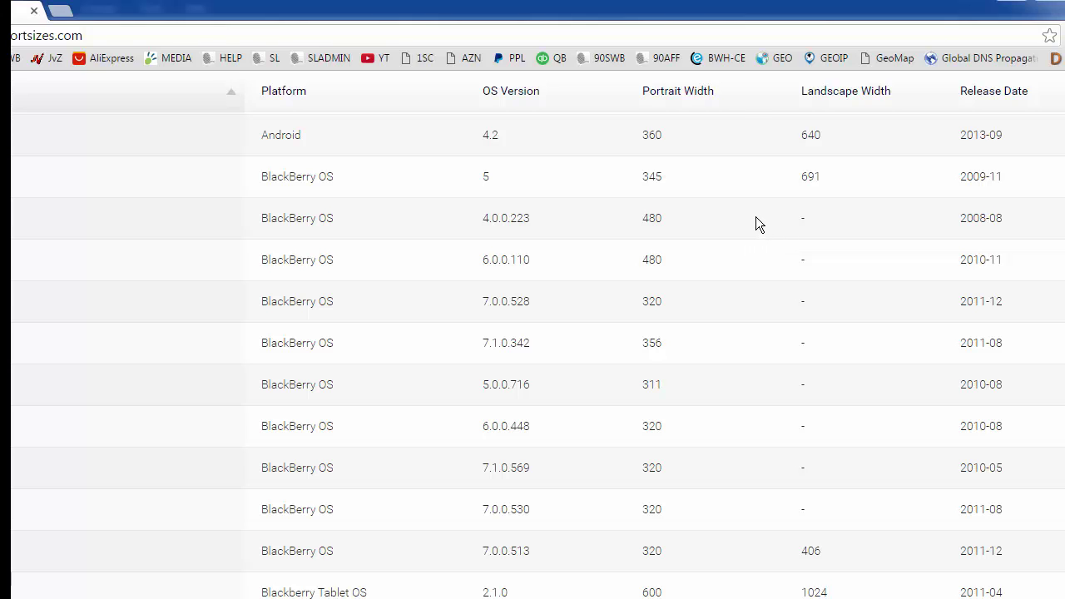
# - Compare the portrait and landscape widths of the Android and Windows RT devices listed above the BlackBerry entries
pyautogui.scroll(1, 747, 277)
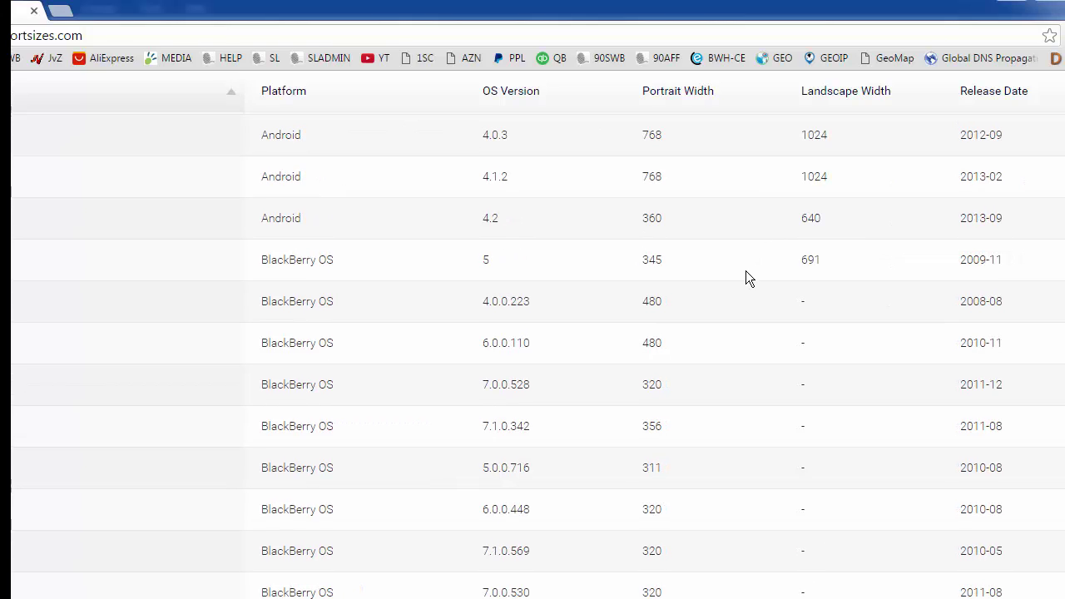
pyautogui.scroll(1, 697, 379)
pyautogui.scroll(1, 695, 375)
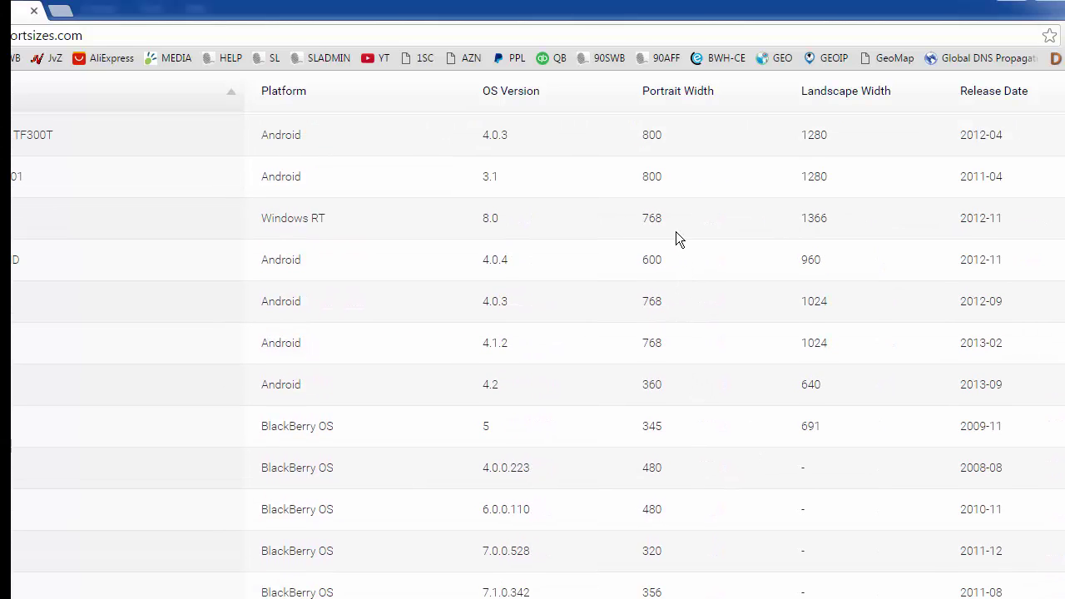
pyautogui.scroll(1, 673, 224)
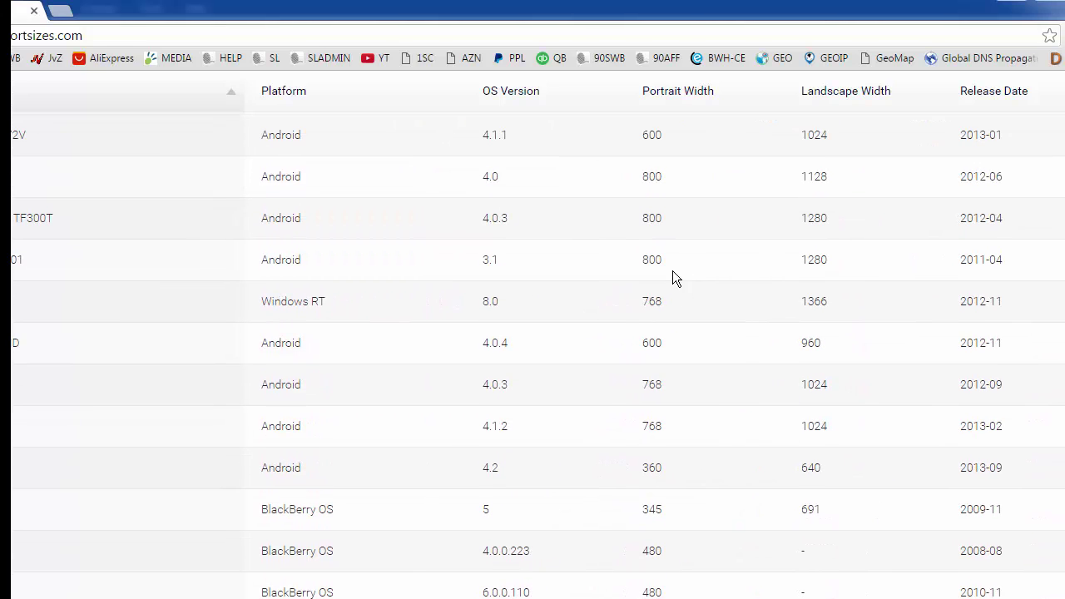
pyautogui.scroll(1, 674, 272)
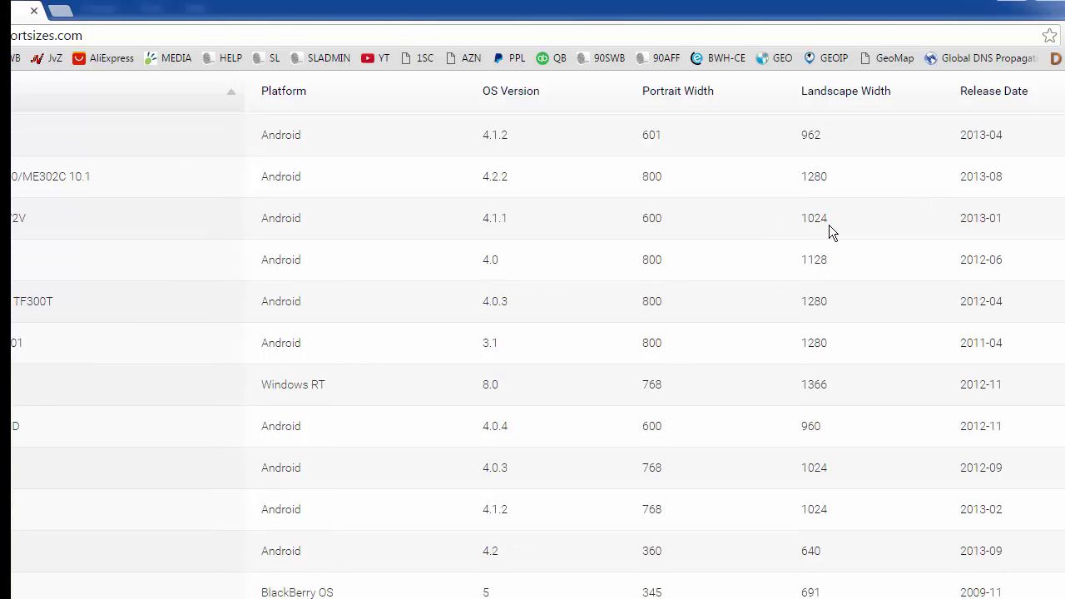
pyautogui.scroll(1, 828, 225)
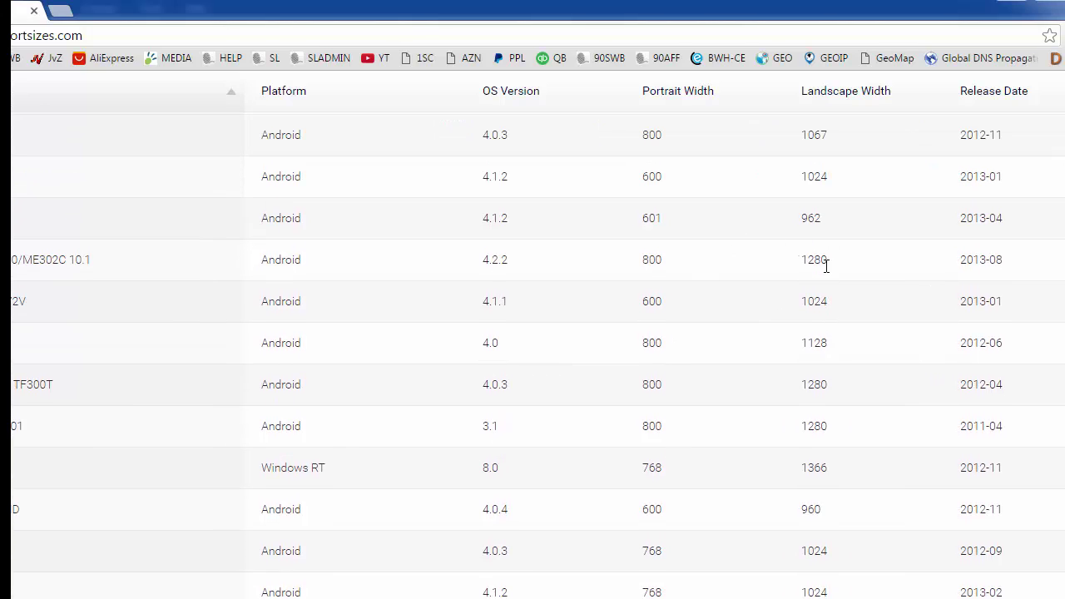
pyautogui.scroll(1, 827, 265)
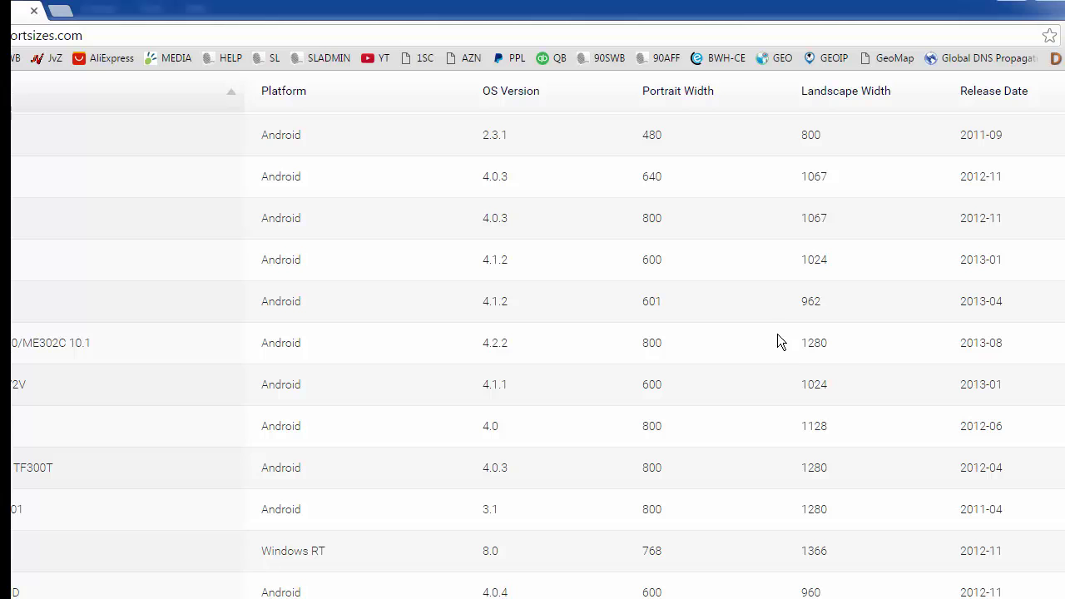
pyautogui.scroll(2, 779, 325)
pyautogui.scroll(-2, 779, 321)
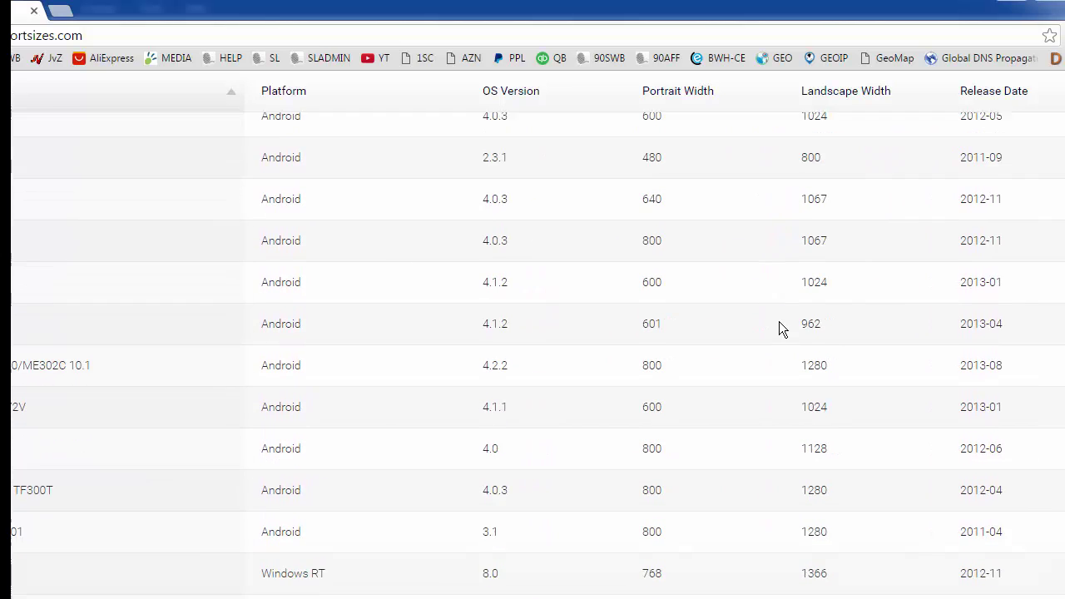
pyautogui.scroll(-3, 779, 322)
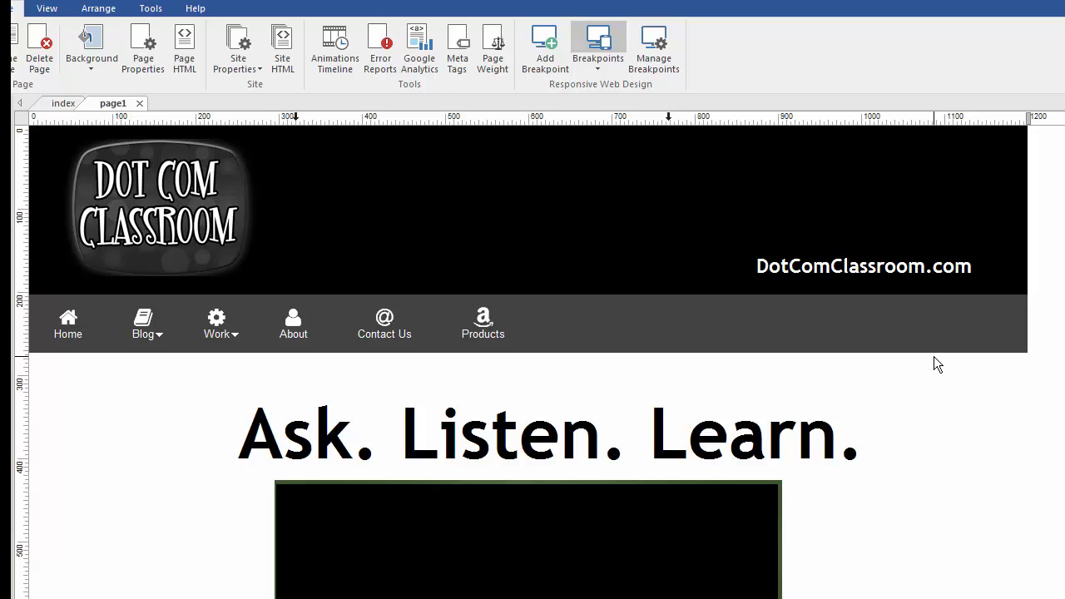
# - Switch to the website builder and review page1's breakpoint list and min-width media query option, closing the dialog without changes
pyautogui.click(661, 62)
pyautogui.moveTo(608, 304); pyautogui.dragTo(609, 237)
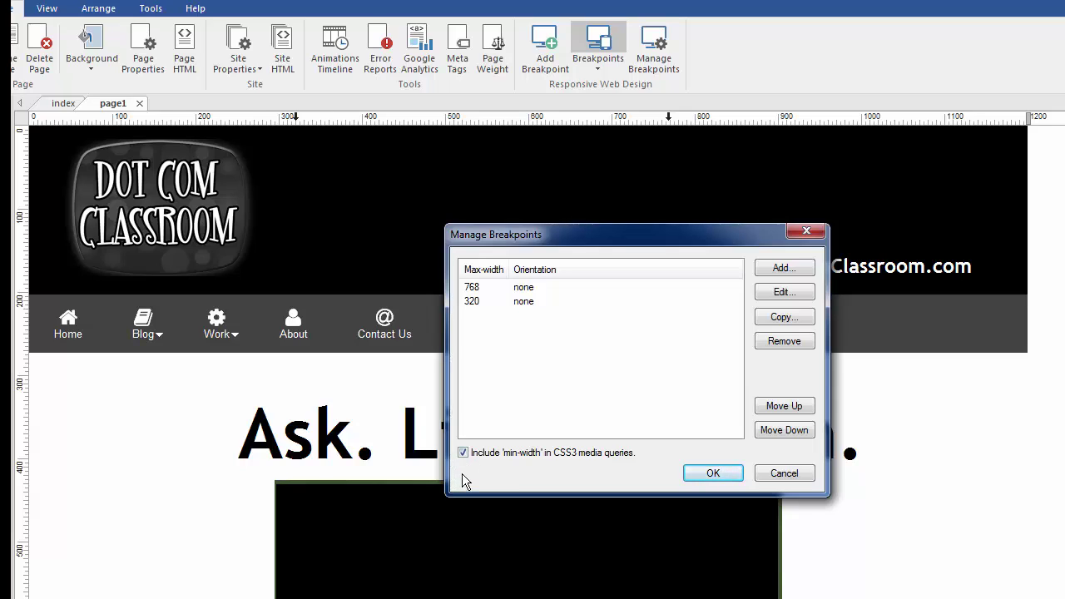
pyautogui.click(784, 473)
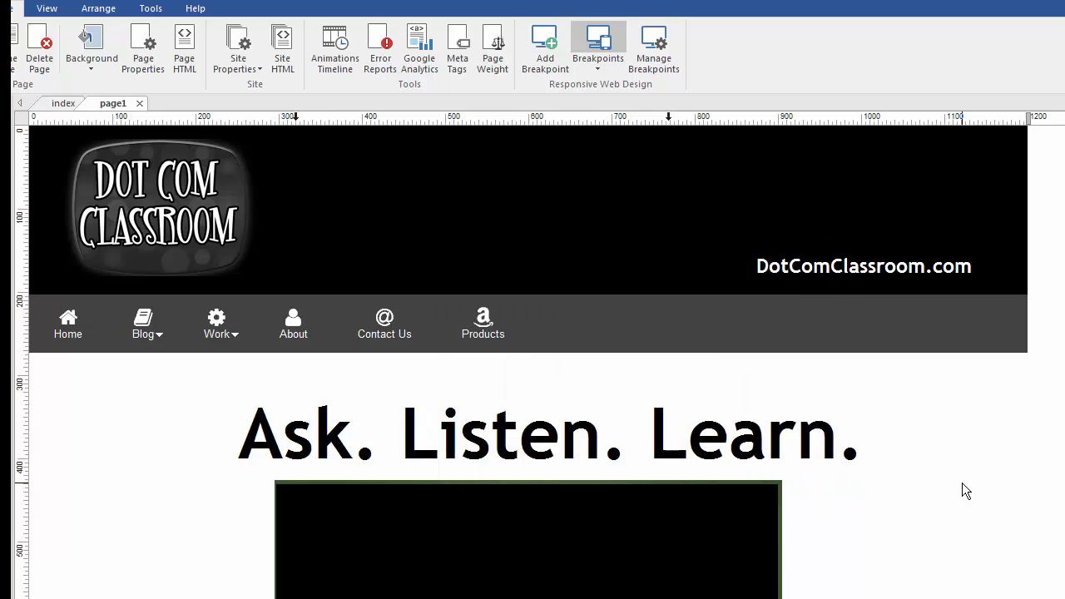